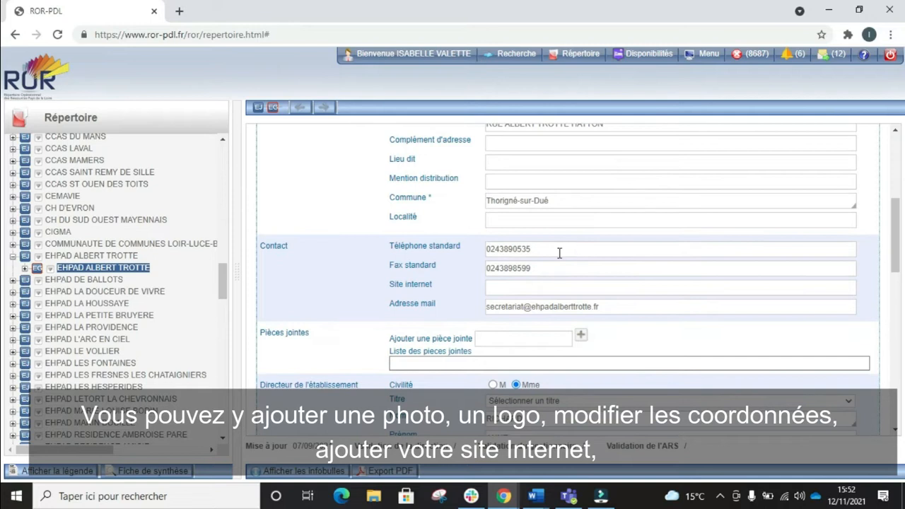
Step: Submit the modification form of the EHPAD ALBERT TROTTE establishment record
scroll(613, 291, down, 3)
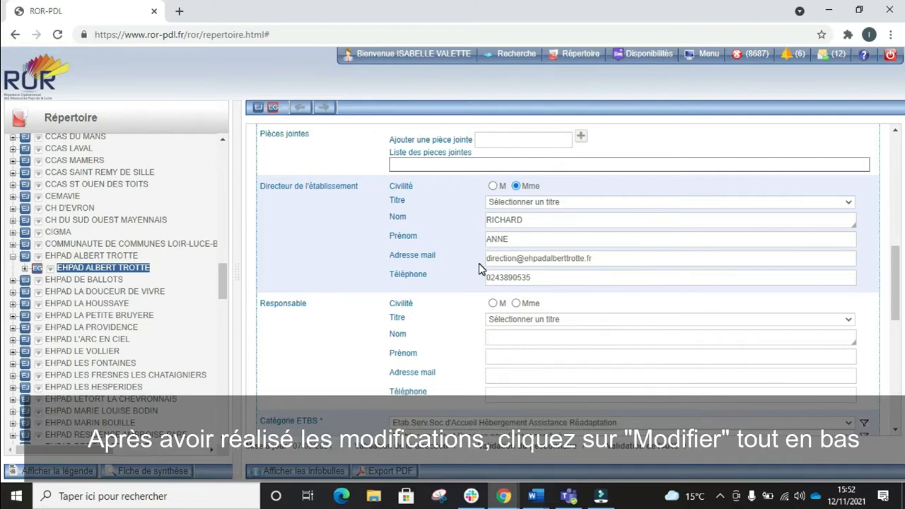
scroll(469, 341, down, 7)
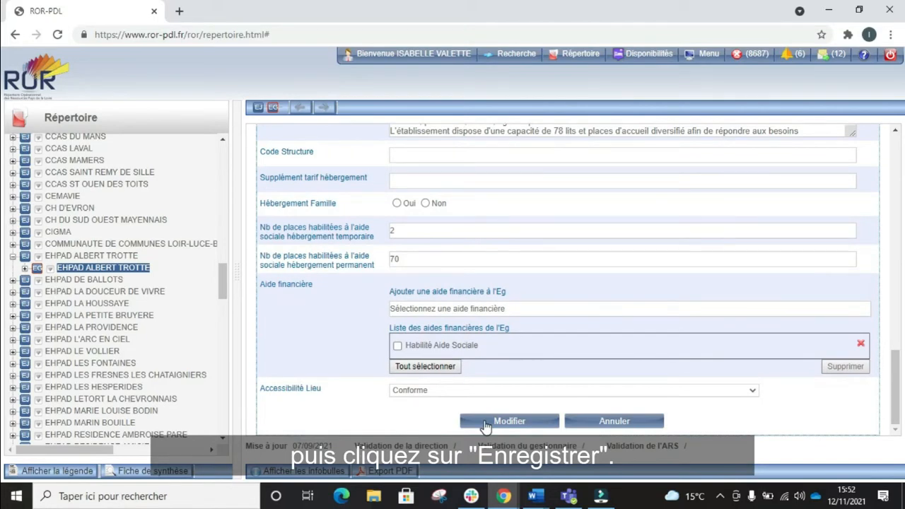
click(485, 423)
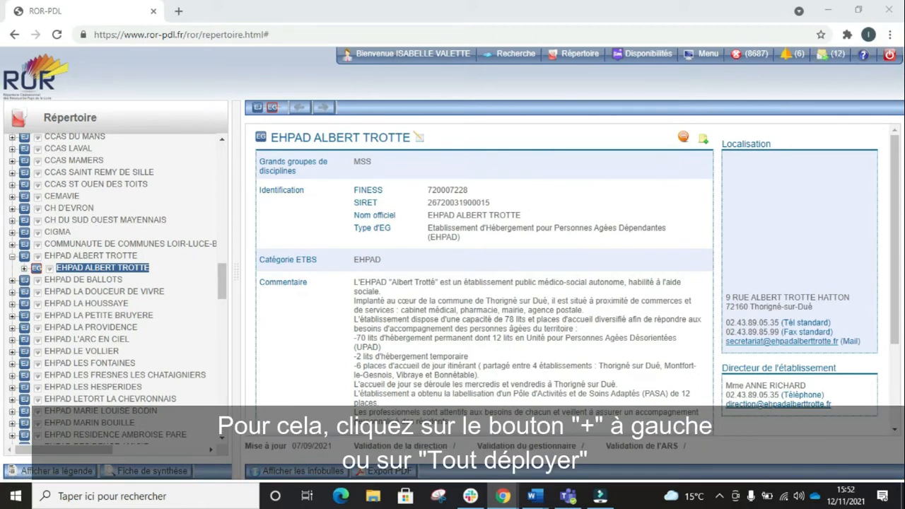
Step: Expand the EHPAD ALBERT TROTTE establishment and open its unit "Accueil temporaire pour personnes âgées" for editing
click(25, 268)
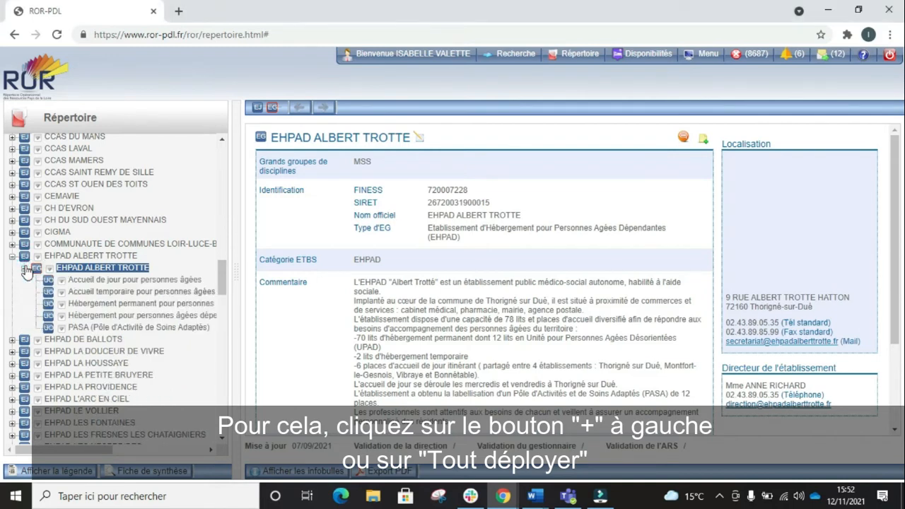
click(37, 257)
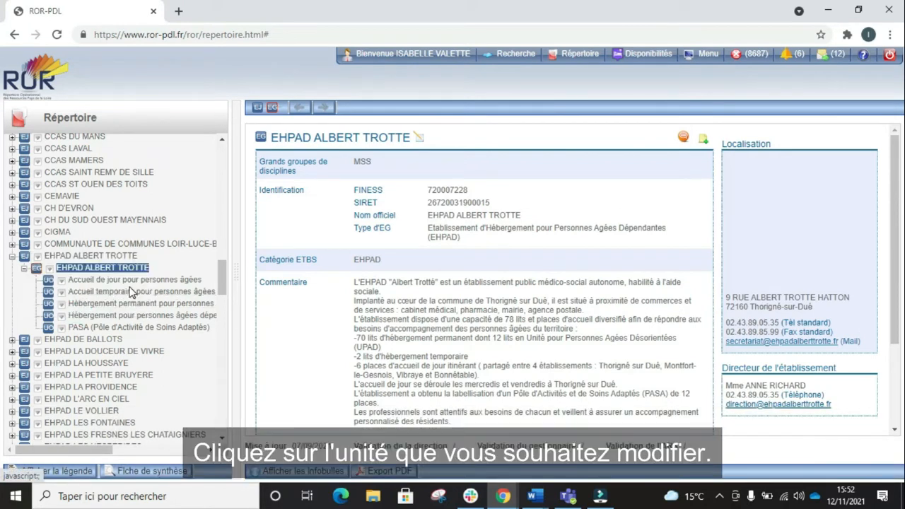
click(115, 292)
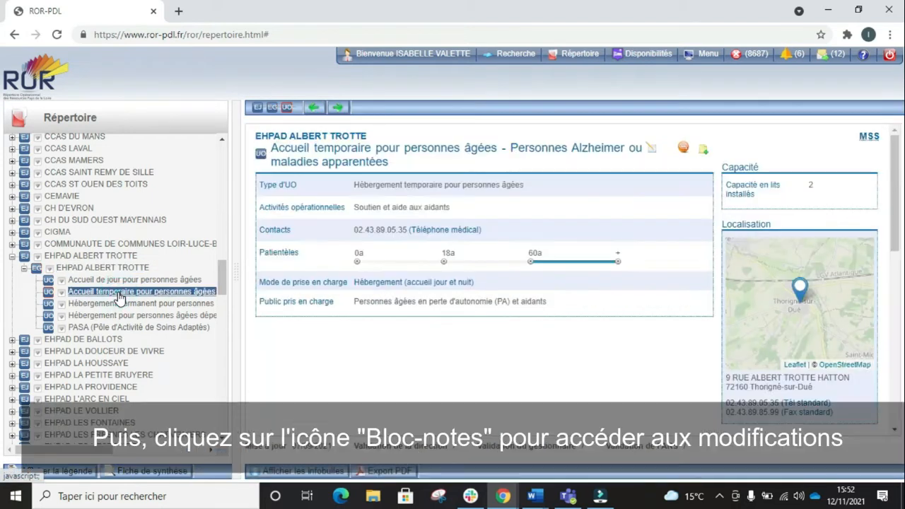
click(651, 148)
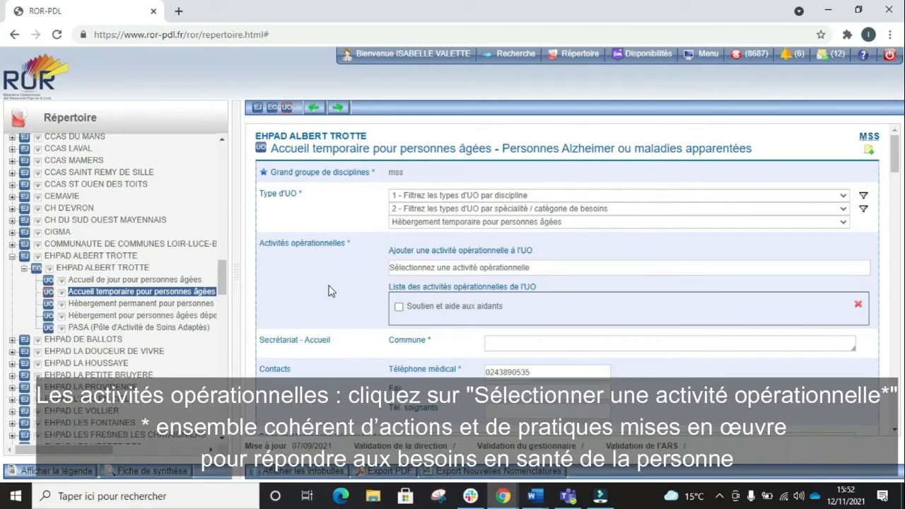
Step: Add the operational activities "Accompagnement à l'autonomie pour la mobilité et les déplacements" and "Accompagnements pour les actes de la vie quotidienne (AVQ)" to the unit
click(444, 268)
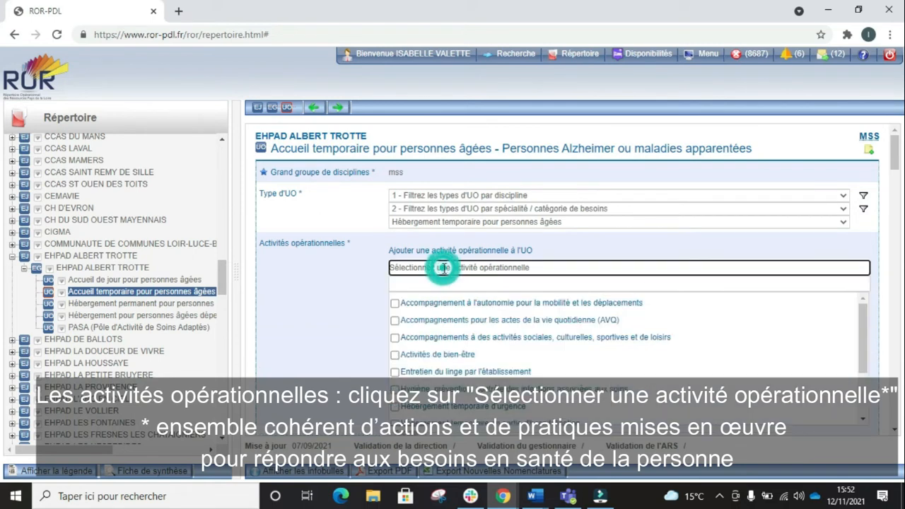
click(395, 304)
click(394, 321)
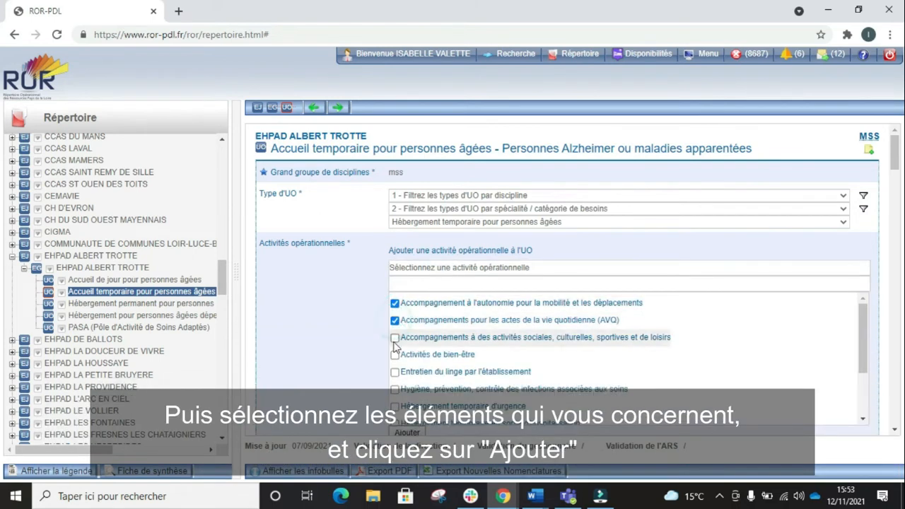
scroll(394, 339, down, 3)
scroll(345, 351, down, 1)
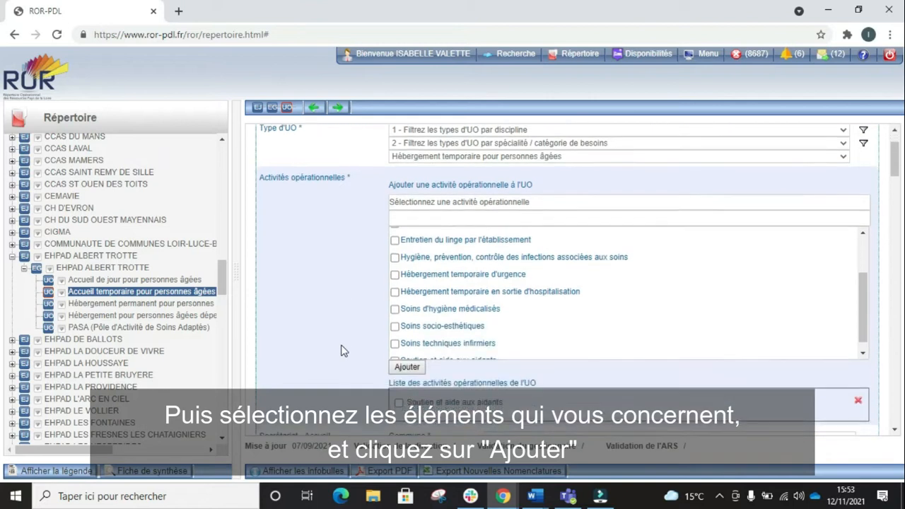
click(400, 368)
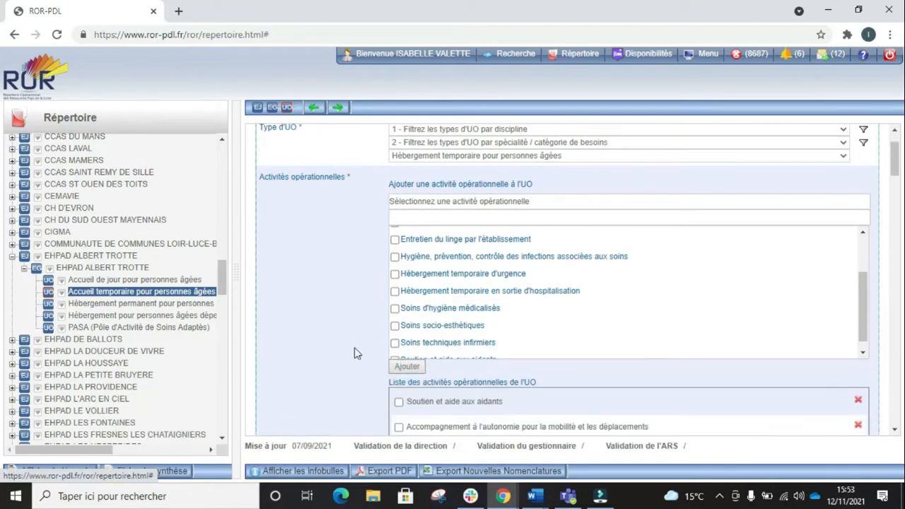
Step: Remove "Accompagnement à l'autonomie pour la mobilité et les déplacements" from the unit's list of operational activities
scroll(336, 330, down, 1)
scroll(336, 330, down, 2)
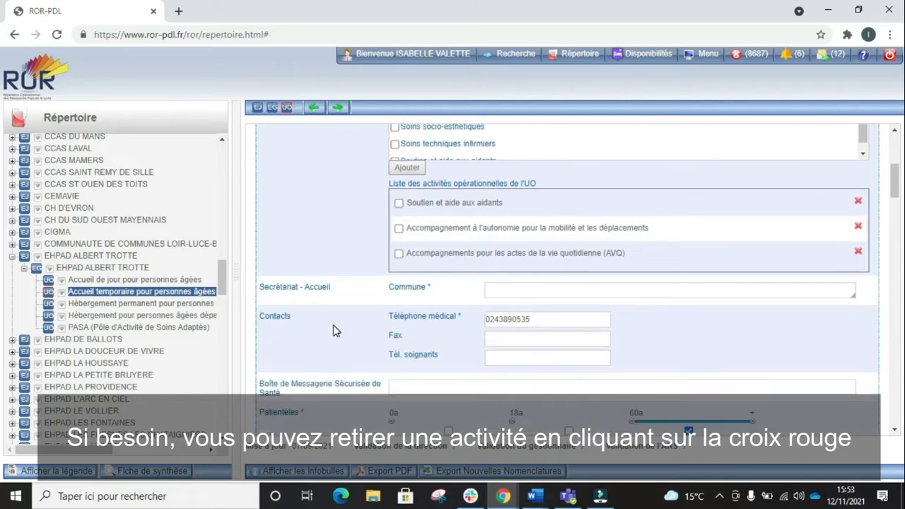
click(858, 226)
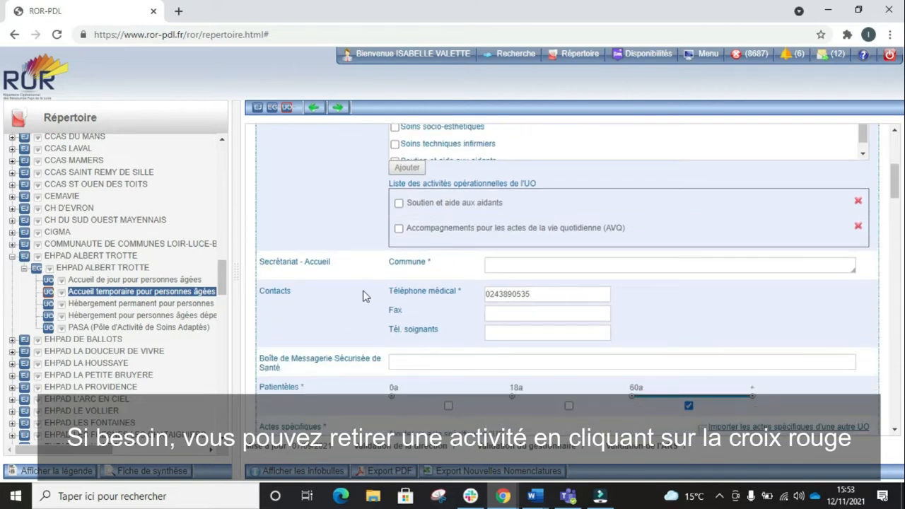
Step: Look up postal code 72160 for the secretariat's commune and choose Thorigné-sur-Dué (72160)
click(517, 264)
text(72160)
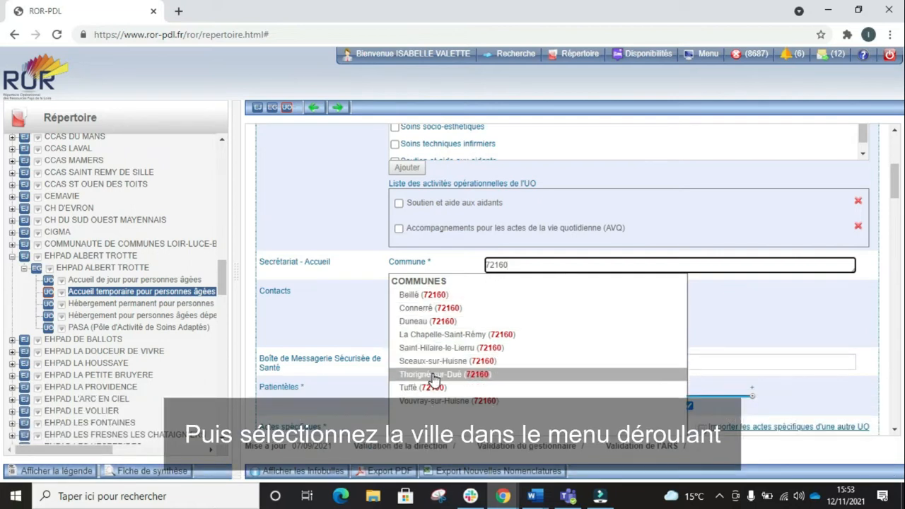
click(432, 376)
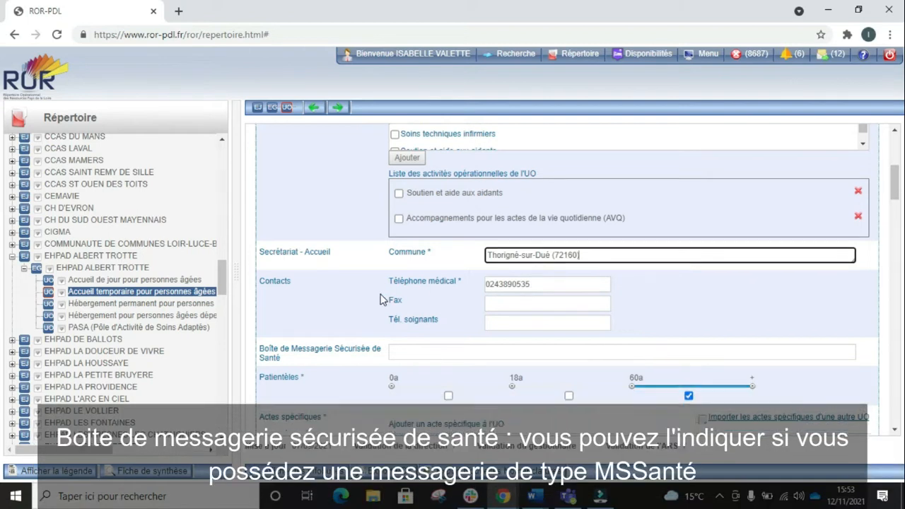
Step: Try adding the 18 to 60 age bracket to the unit's Patientèles, keeping only the 60+ bracket
scroll(333, 294, down, 1)
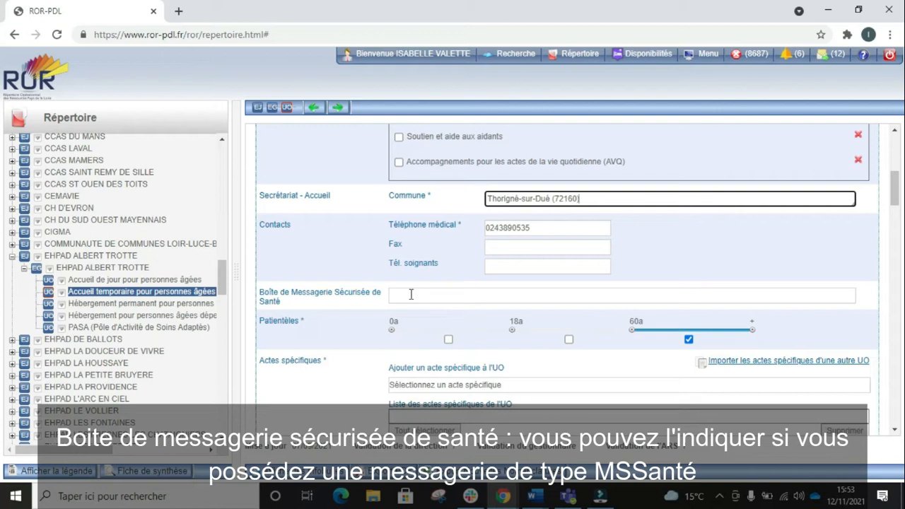
scroll(330, 320, down, 1)
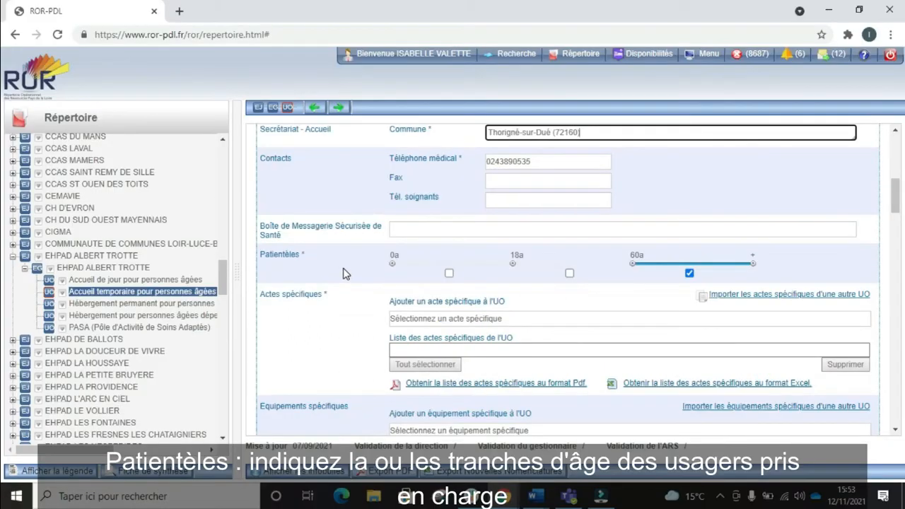
click(569, 273)
click(570, 274)
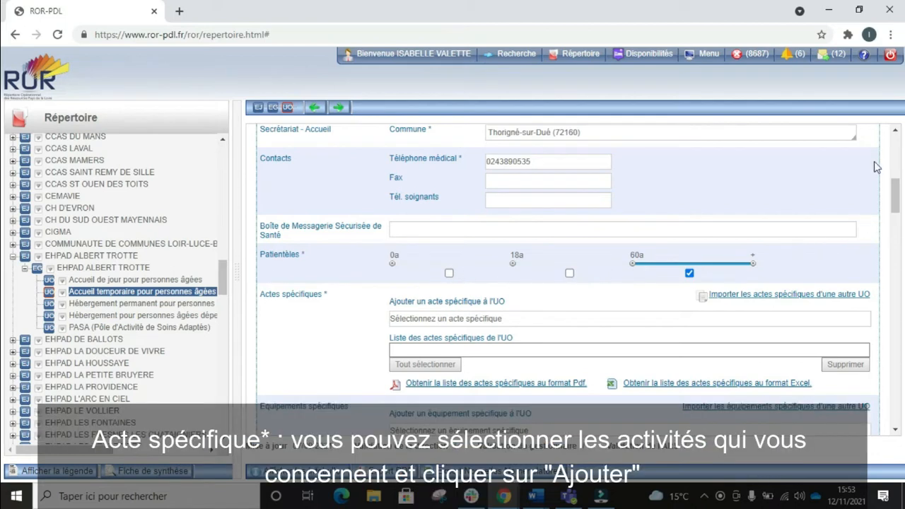
click(98, 58)
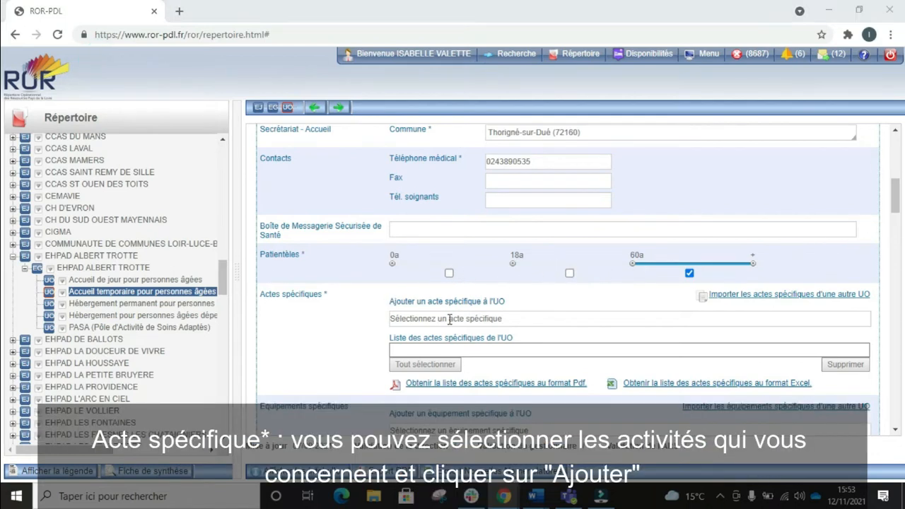
Step: Add the specific acts "Atelier de stimulation cognitive dont atelier mémoire", "Accompagnement aux pratiques numériques" and "Soins permanents continus / Présence IDE de nuit"
click(473, 322)
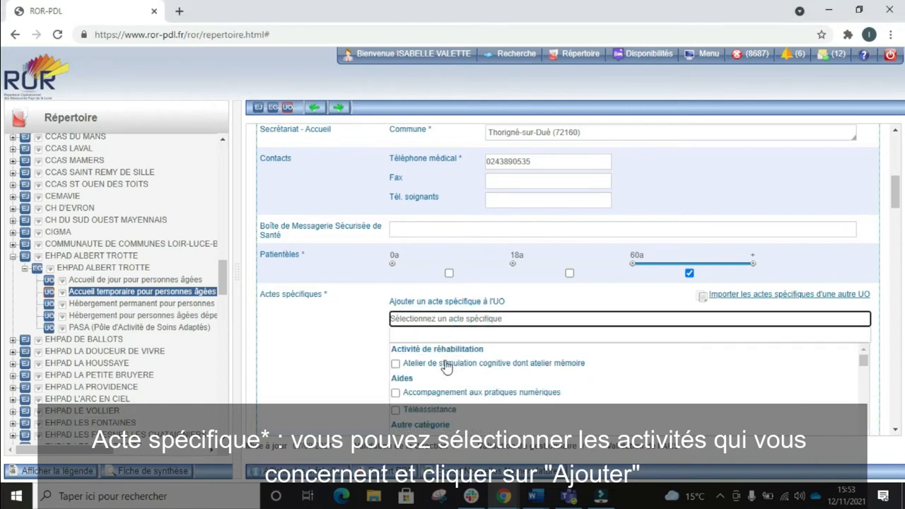
click(395, 363)
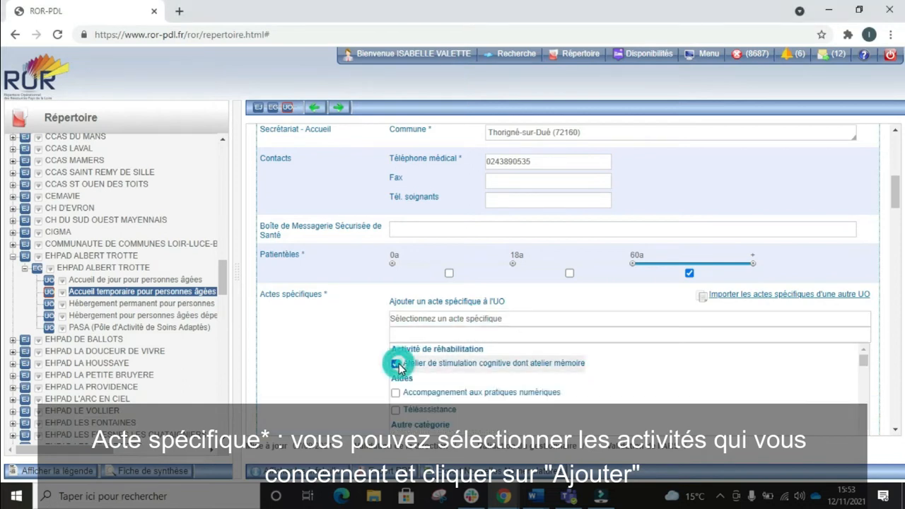
click(395, 393)
scroll(279, 368, down, 1)
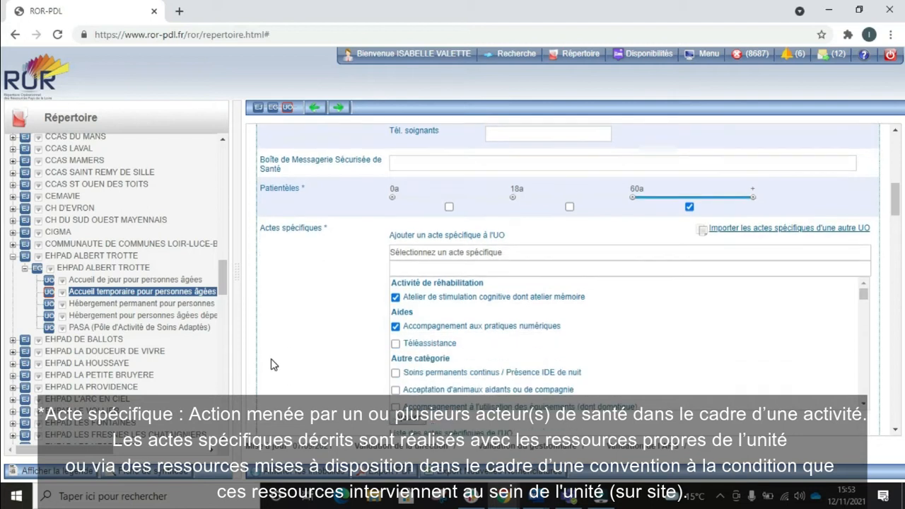
click(395, 372)
scroll(283, 360, down, 1)
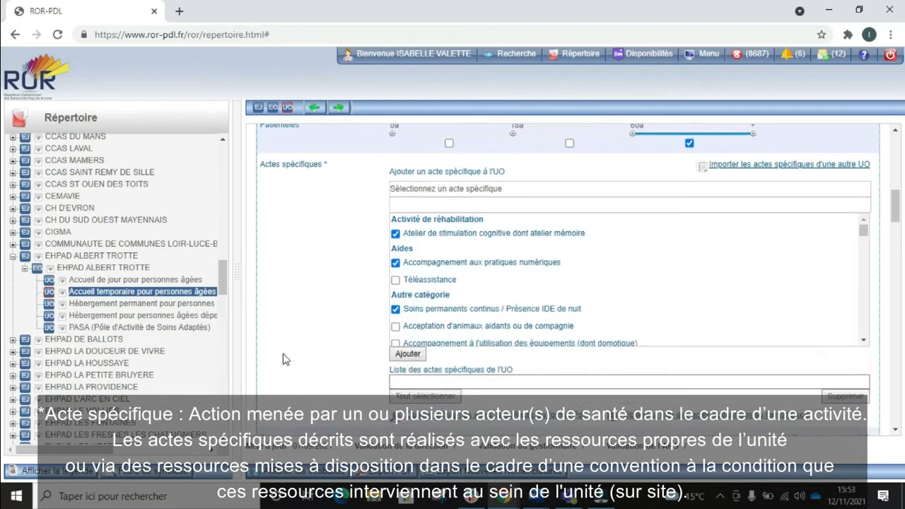
scroll(283, 360, down, 1)
click(408, 286)
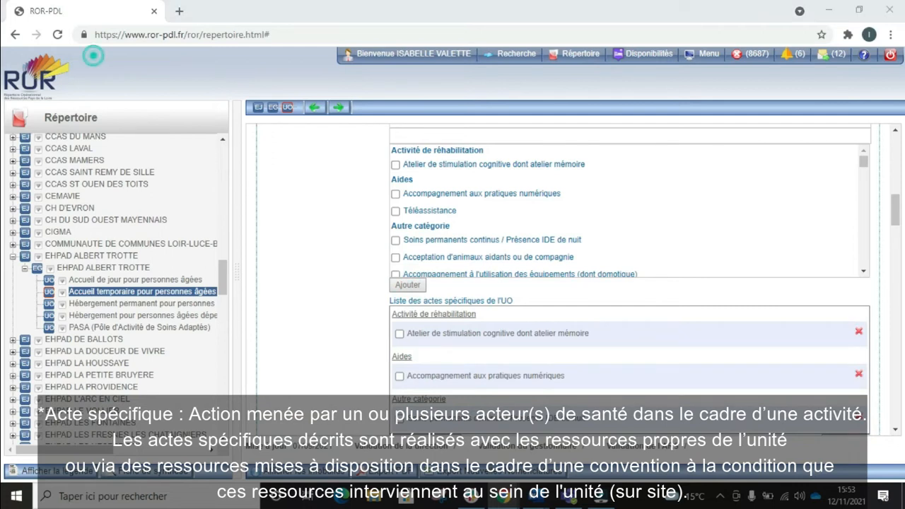
Step: Add the specific equipment "Véhicules adaptés au transport de personnes à mobilité réduite" and "Cuisine thérapeutique et éducative" to the unit
scroll(346, 259, down, 1)
scroll(346, 259, down, 3)
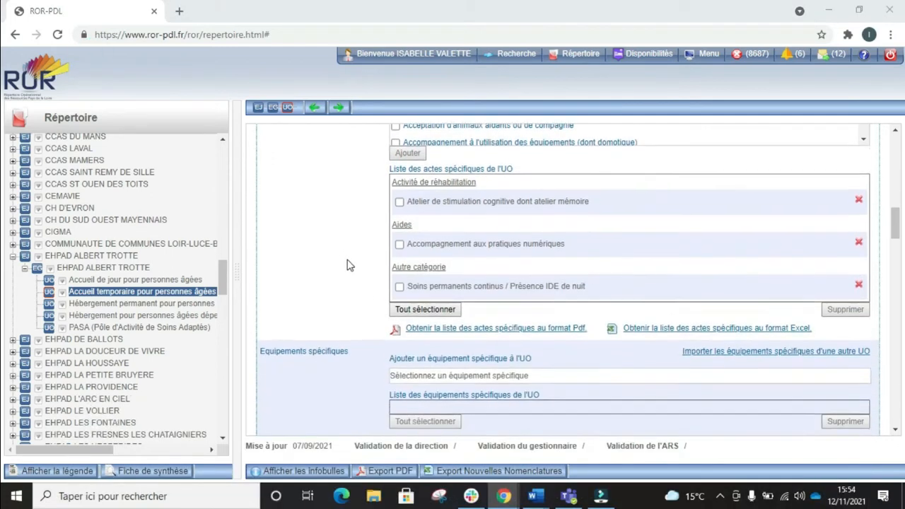
scroll(350, 266, down, 1)
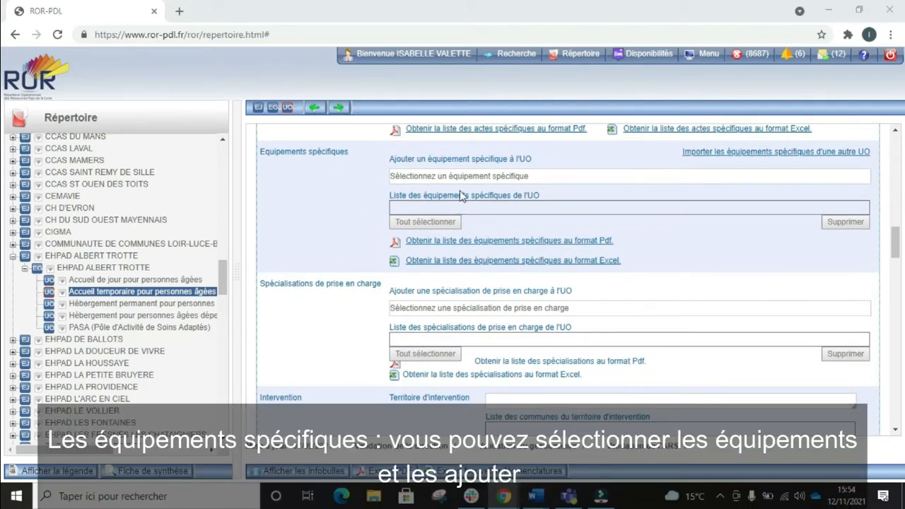
click(479, 177)
click(422, 220)
click(420, 269)
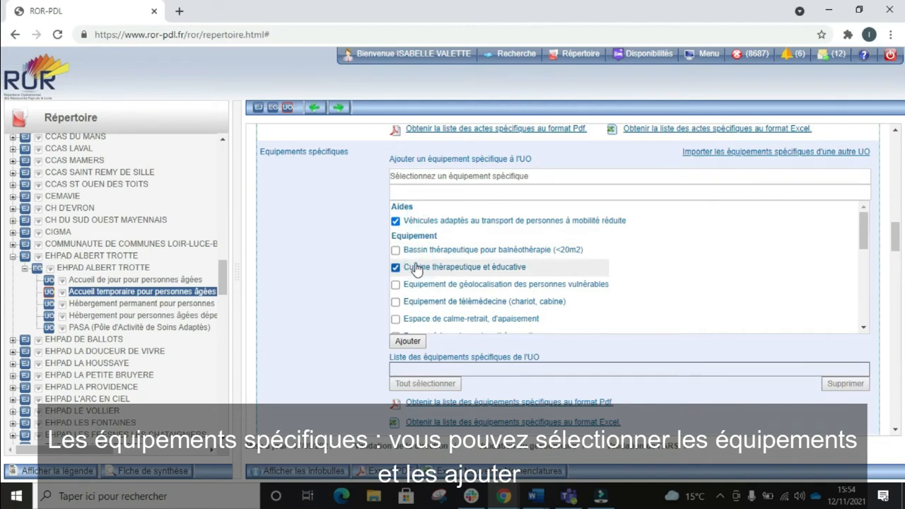
click(400, 342)
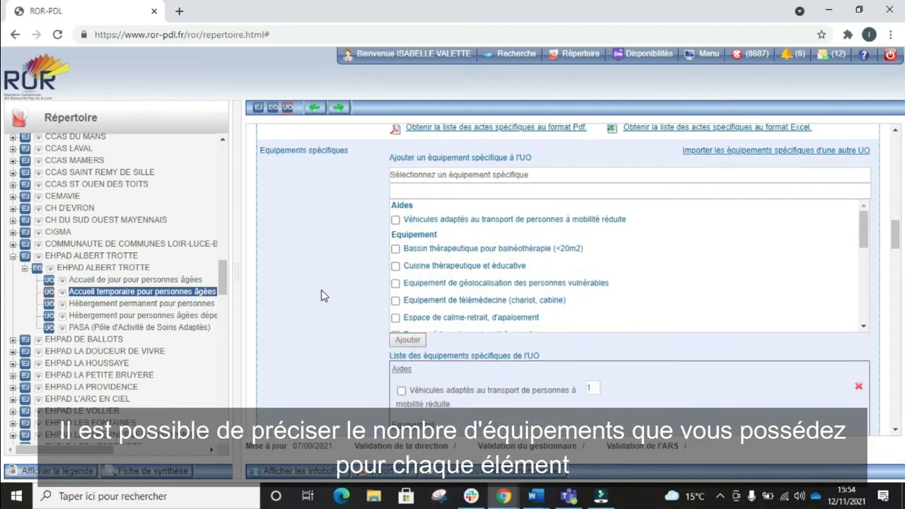
Step: Set the quantity of vehicles adapted for people with reduced mobility to 2
scroll(325, 296, down, 2)
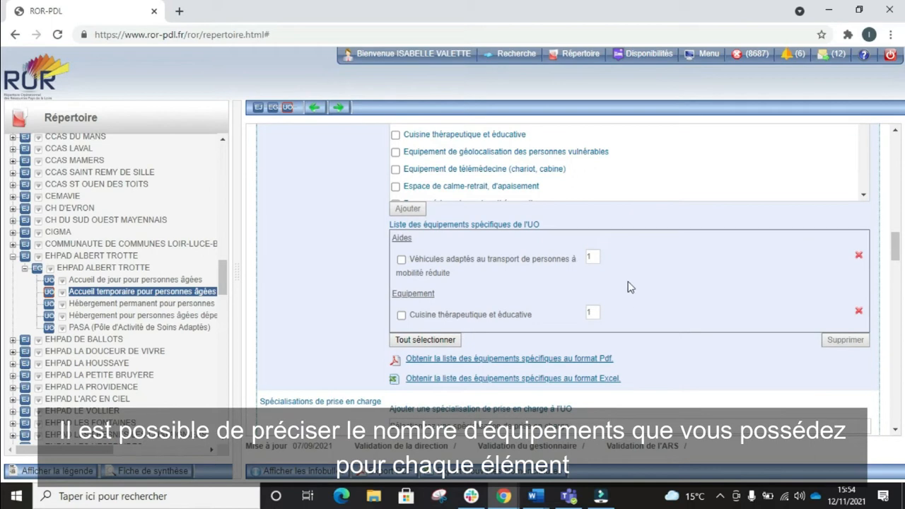
double_click(593, 258)
text(2)
click(330, 279)
scroll(333, 281, down, 1)
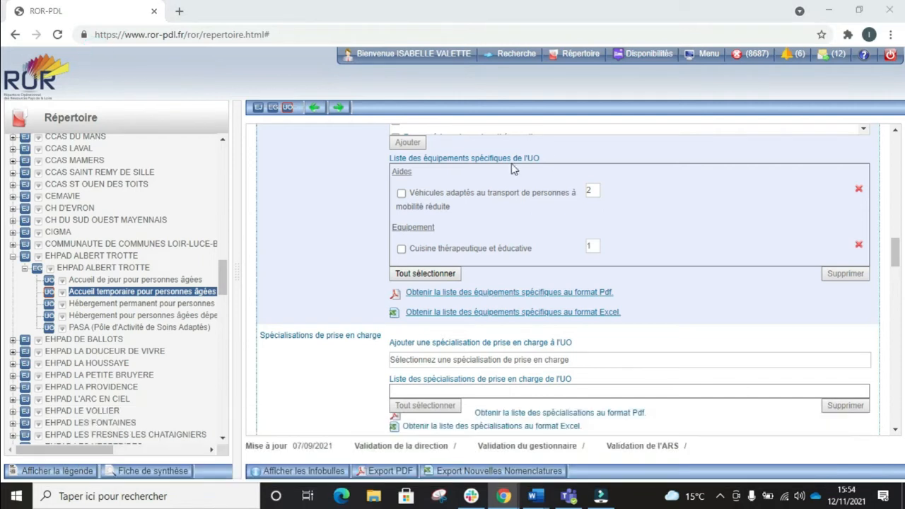
Step: Import the specific equipment from the unit "Hébergement permanent pour personnes âgées dépendantes"
scroll(804, 256, up, 3)
click(700, 152)
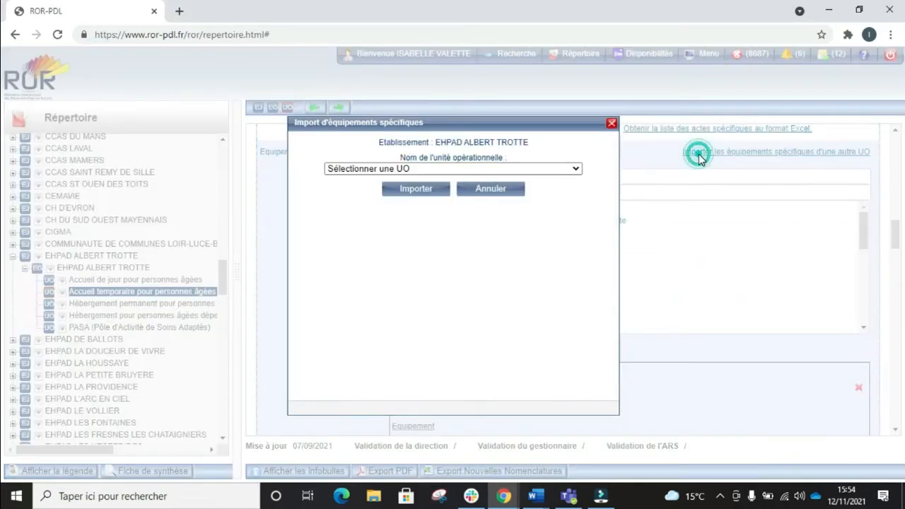
click(453, 170)
click(434, 196)
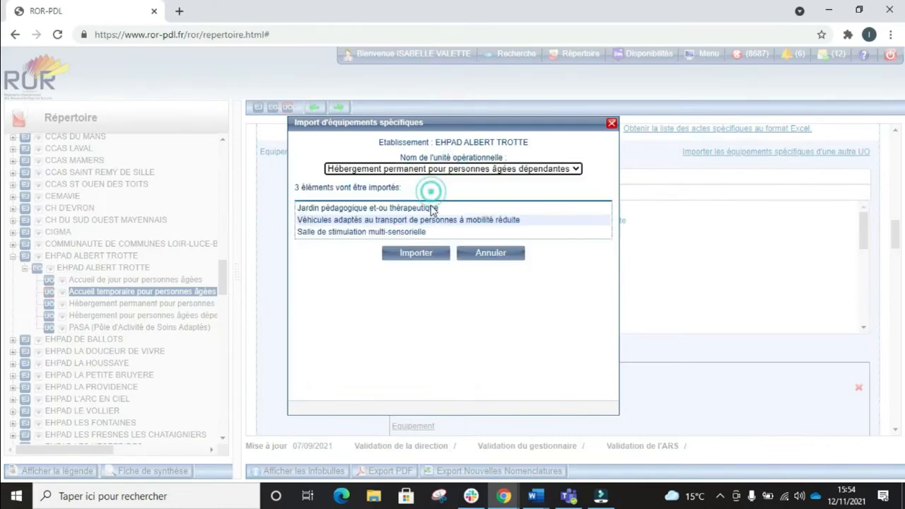
click(422, 254)
Step: Import the specific acts from another operational unit of the same establishment
scroll(784, 238, up, 5)
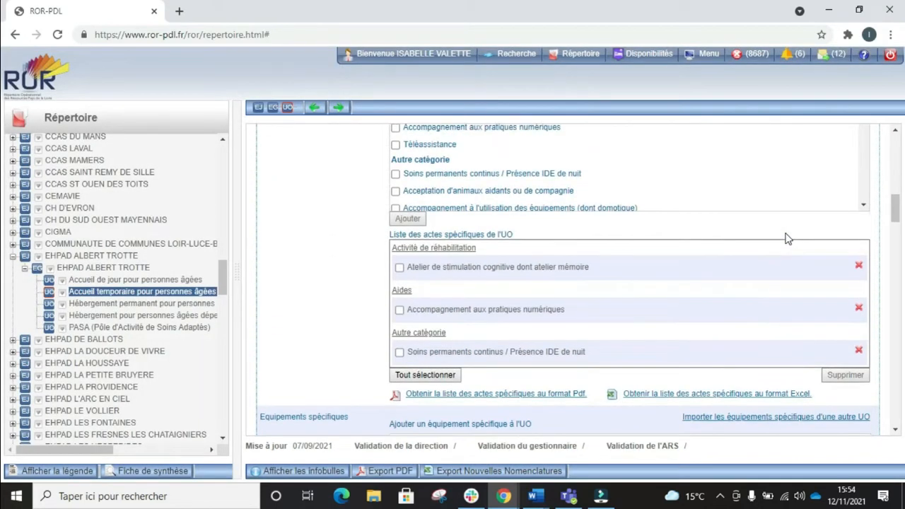
click(781, 232)
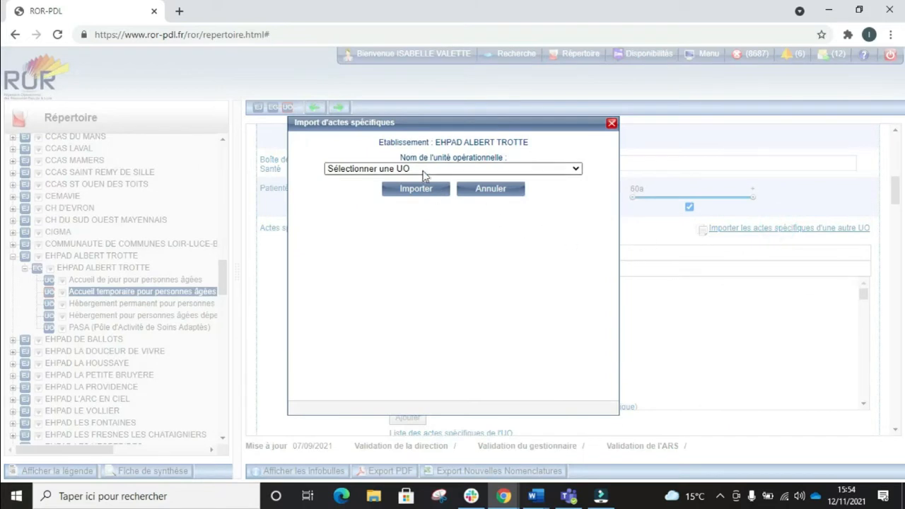
click(422, 167)
click(394, 196)
click(413, 241)
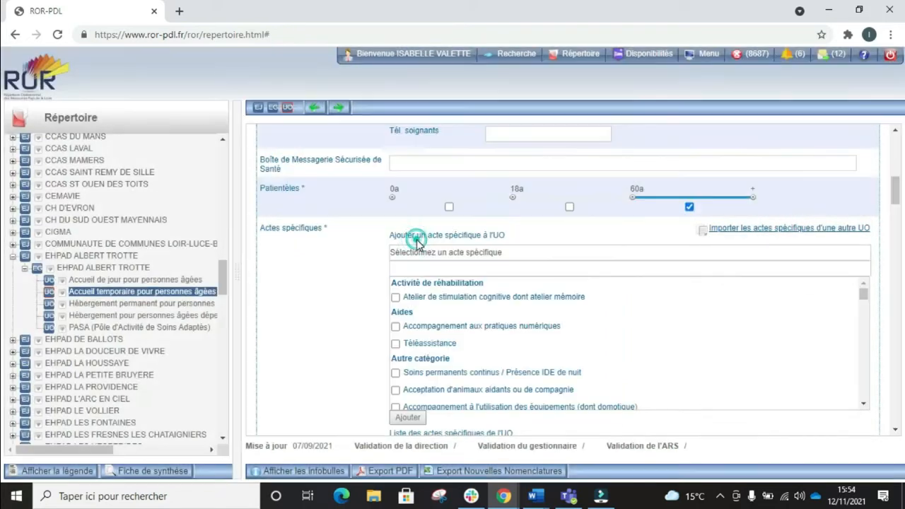
Step: Add the care specialisations "Conduites addictives" and "Déficience auditive grave" to the unit
scroll(555, 266, down, 4)
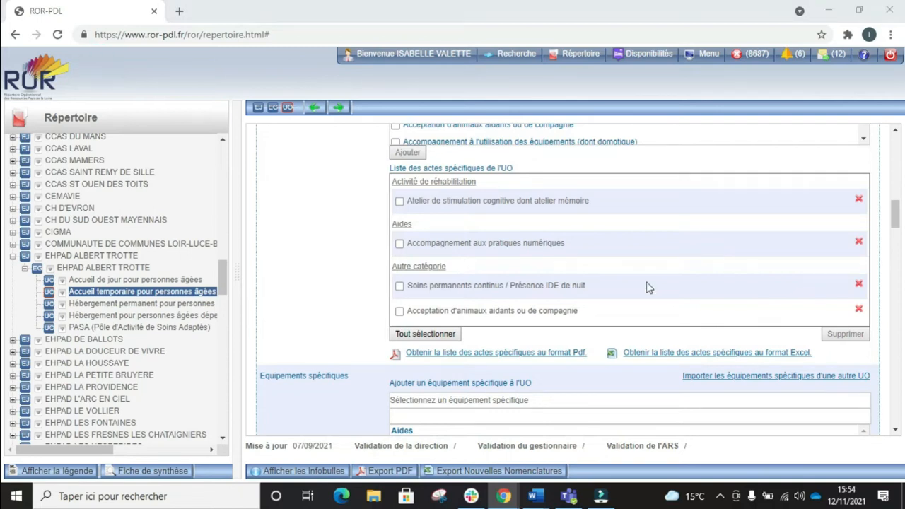
scroll(495, 251, down, 3)
scroll(494, 252, down, 5)
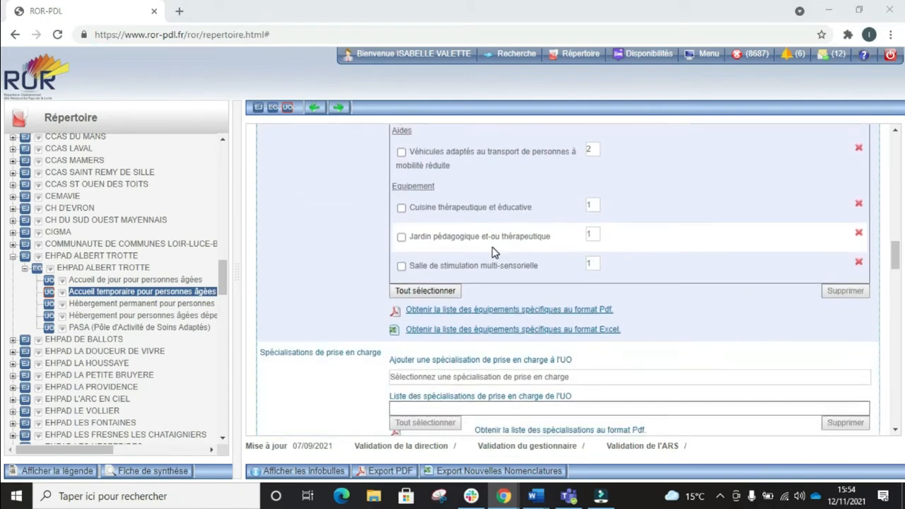
scroll(493, 253, down, 3)
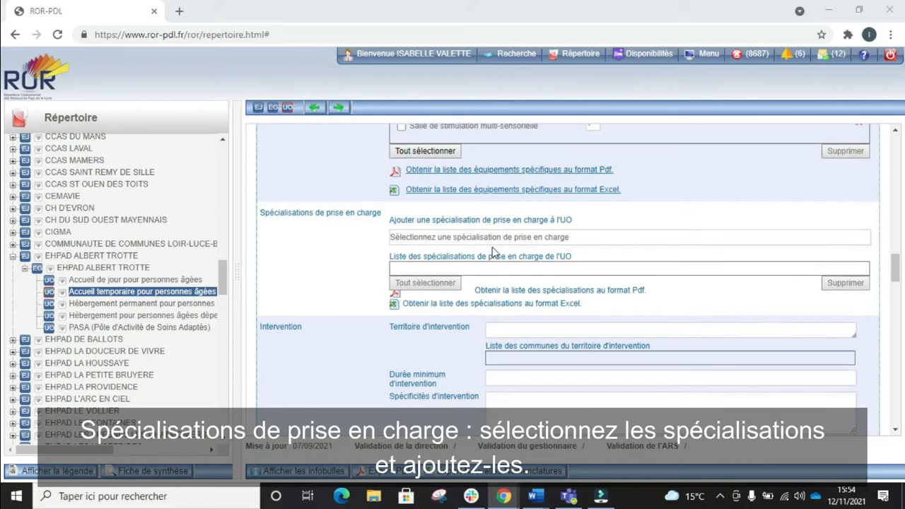
click(486, 178)
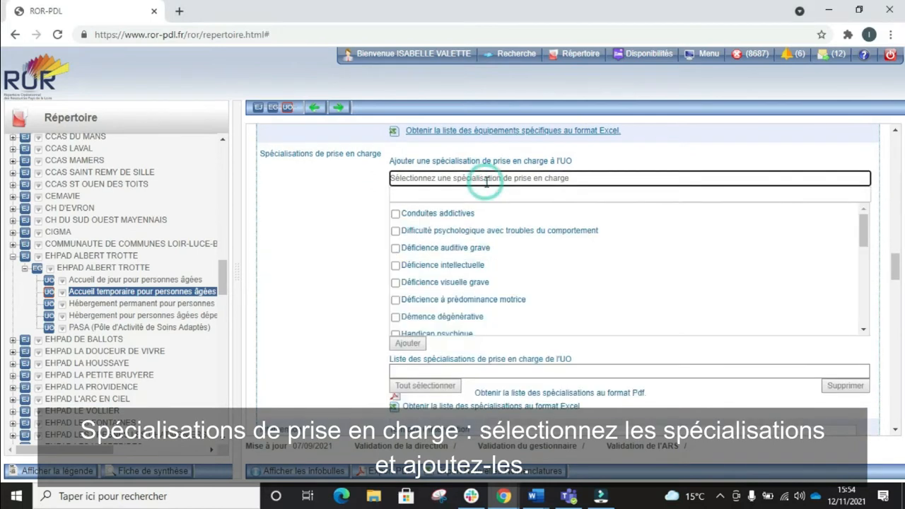
click(445, 213)
click(441, 251)
scroll(424, 272, down, 3)
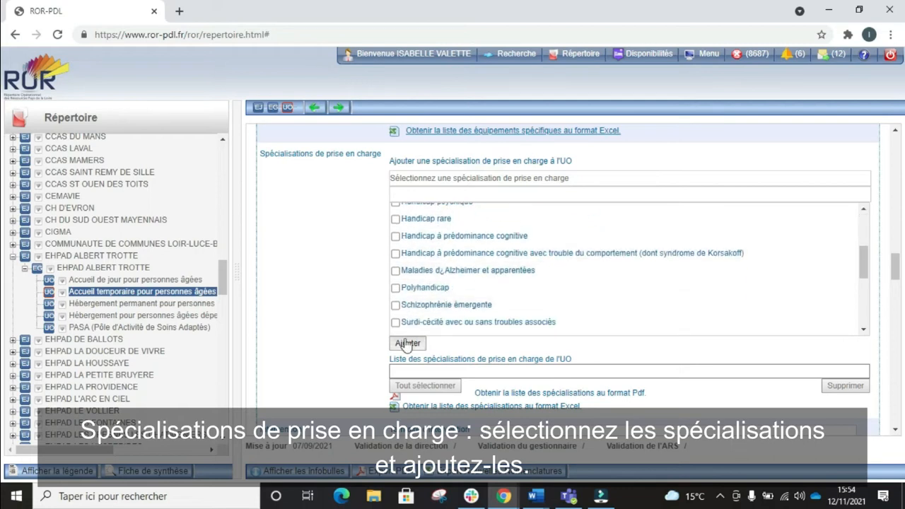
click(407, 344)
Step: Find the communes with postal code 72160 and add Sceaux-sur-Huisne to the unit's intervention territory
scroll(321, 287, down, 5)
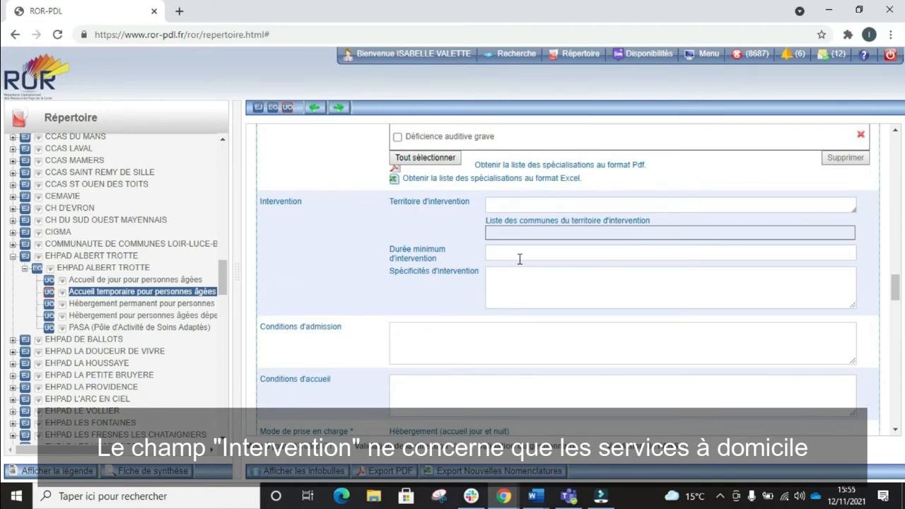
click(519, 205)
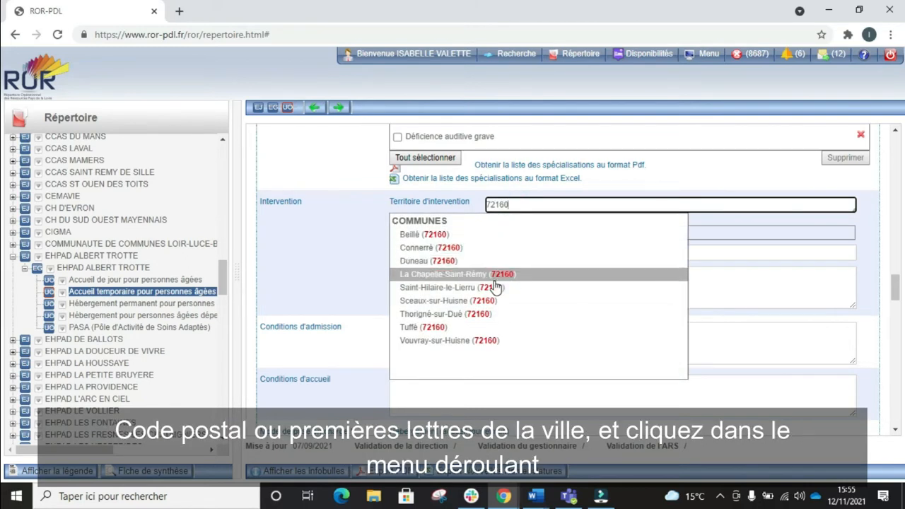
click(485, 299)
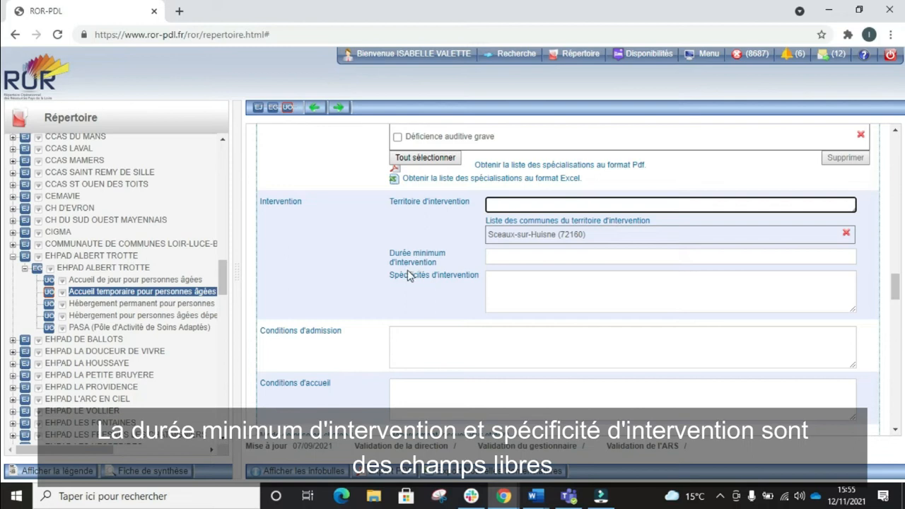
Step: Examine the free-text fields for intervention specifics, admission conditions and reception conditions, along with the available access modalities
click(557, 290)
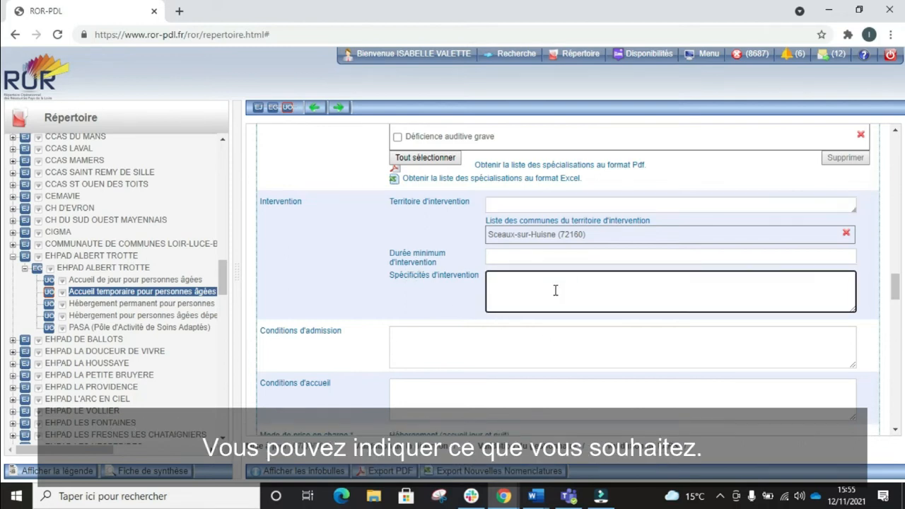
click(405, 345)
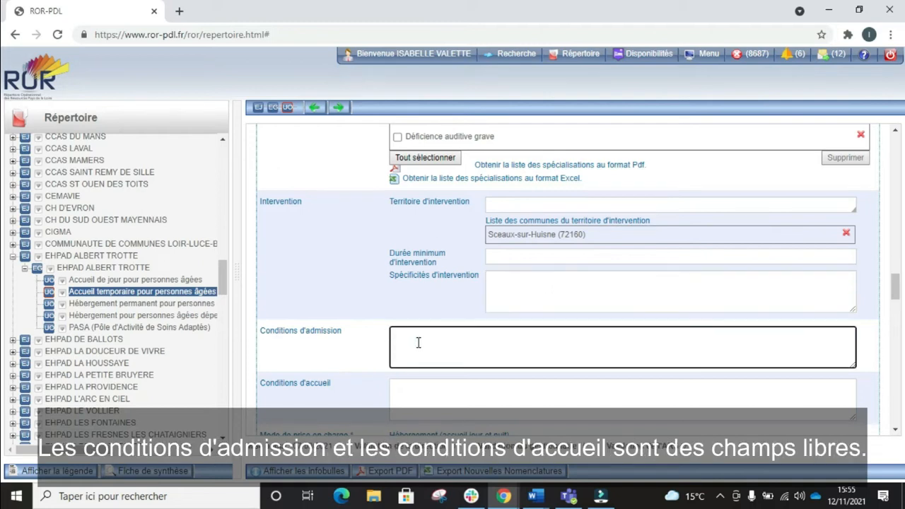
scroll(424, 337, down, 1)
click(412, 329)
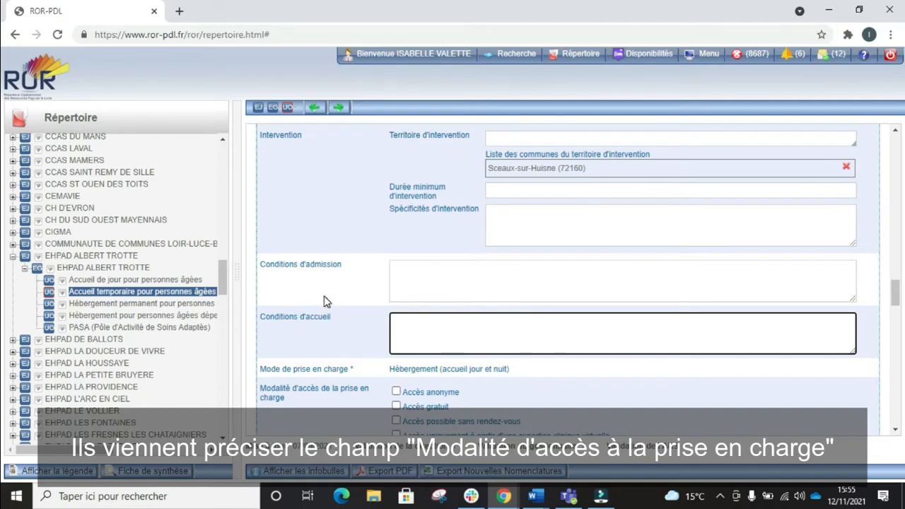
scroll(325, 301, down, 1)
scroll(325, 301, down, 1)
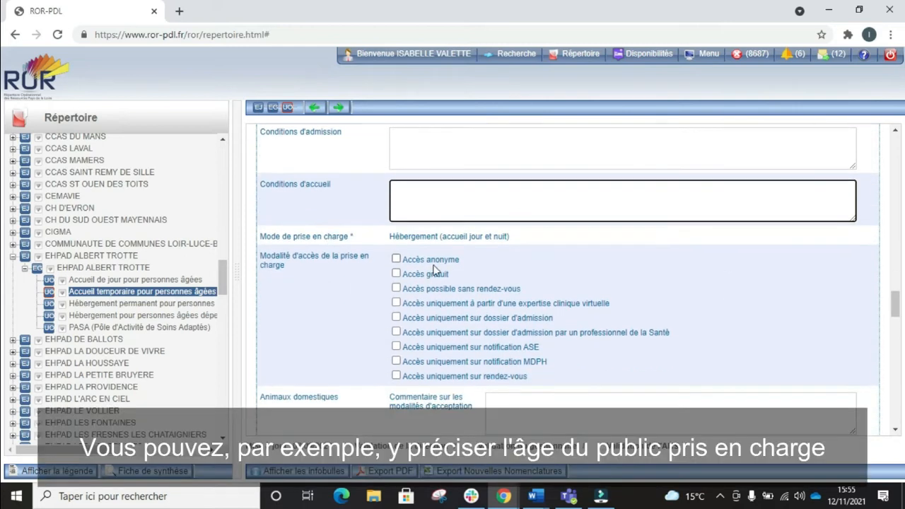
click(429, 162)
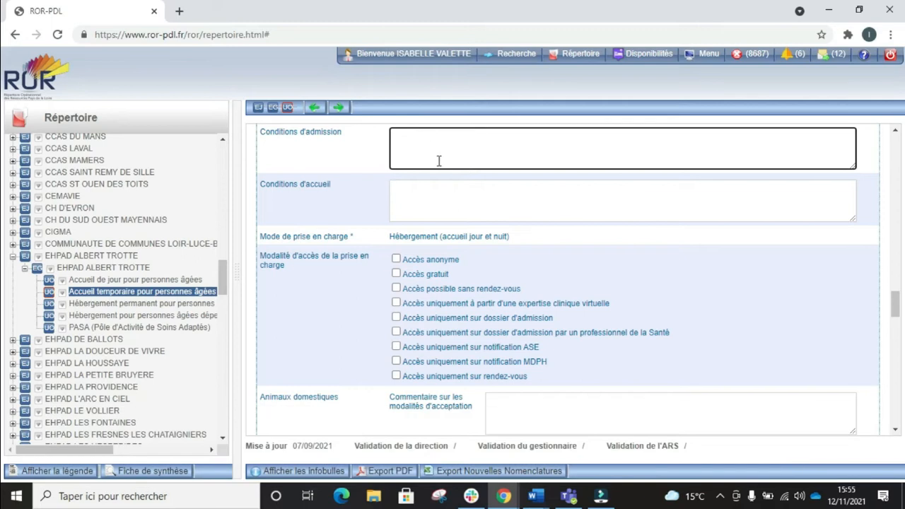
Step: Set the access modality of the care to "Accès uniquement sur dossier d'admission"
scroll(318, 257, down, 1)
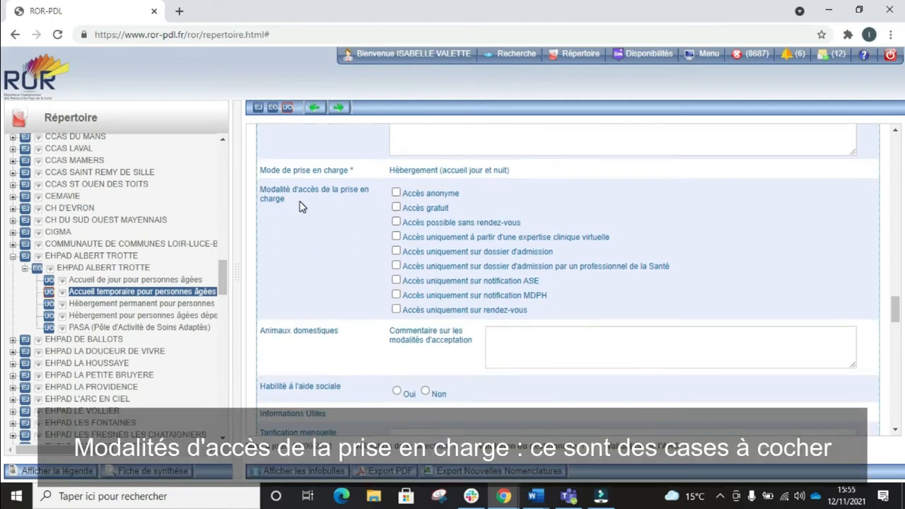
click(396, 251)
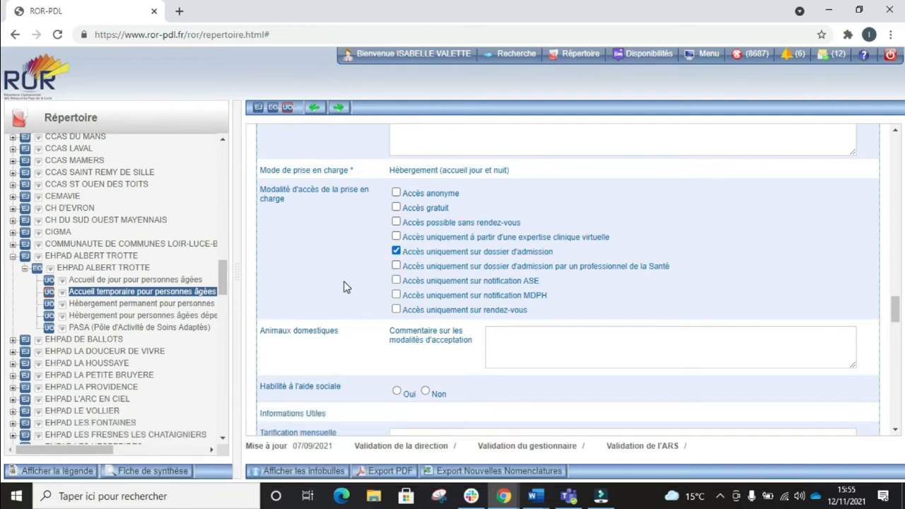
Step: Examine the unit's fields for pet acceptance, social aid, pricing, installed beds and care capacity
scroll(344, 288, down, 1)
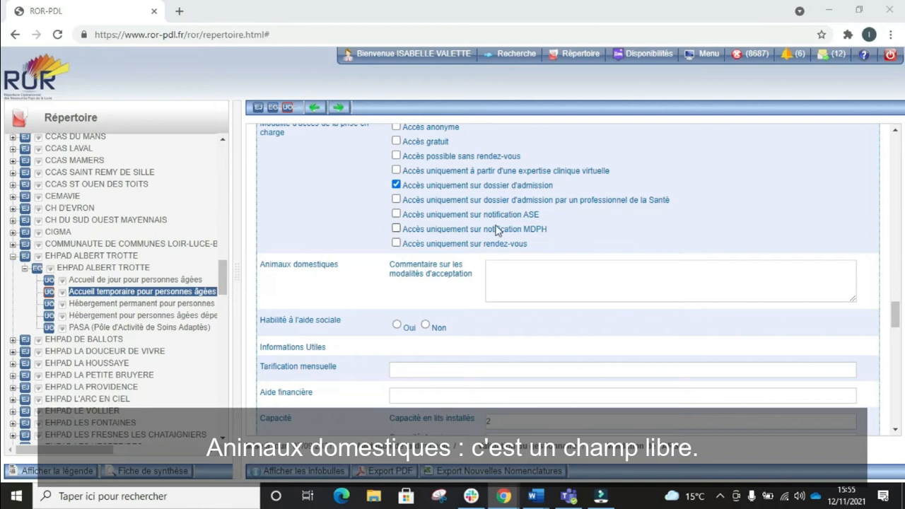
click(563, 286)
scroll(562, 286, down, 1)
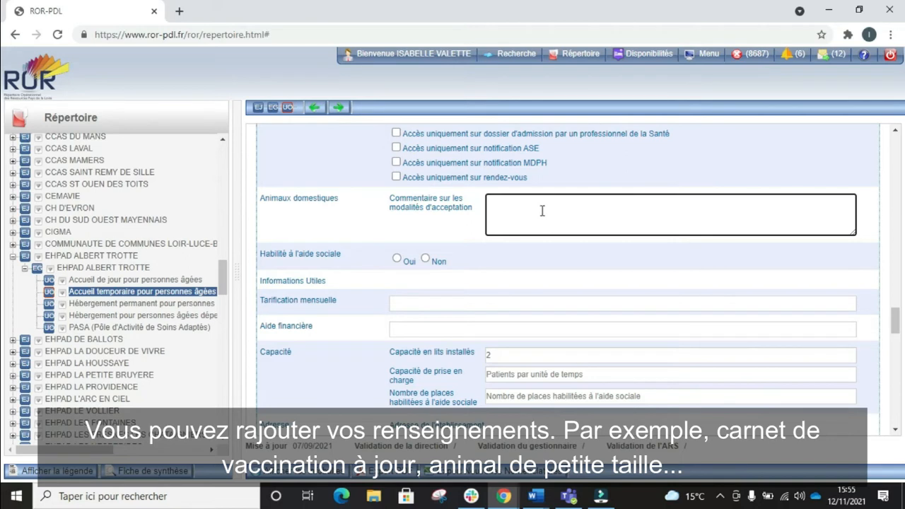
scroll(436, 277, down, 1)
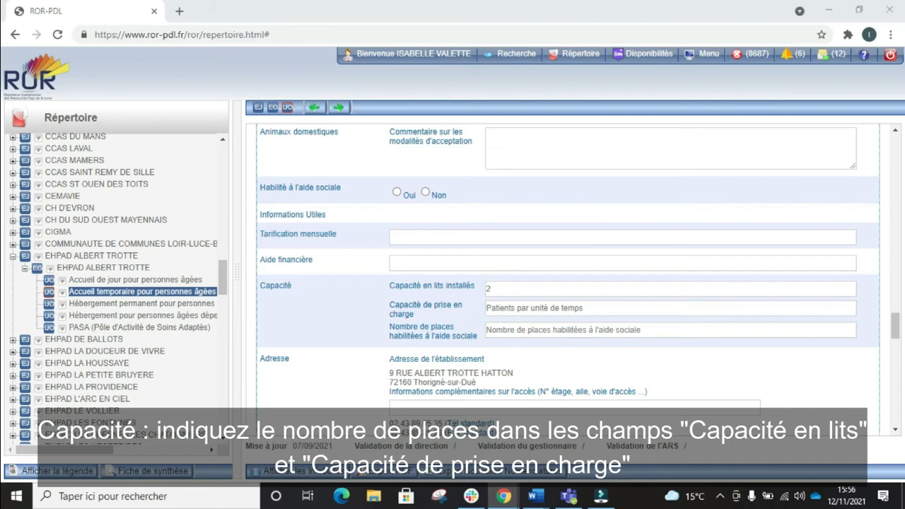
click(547, 288)
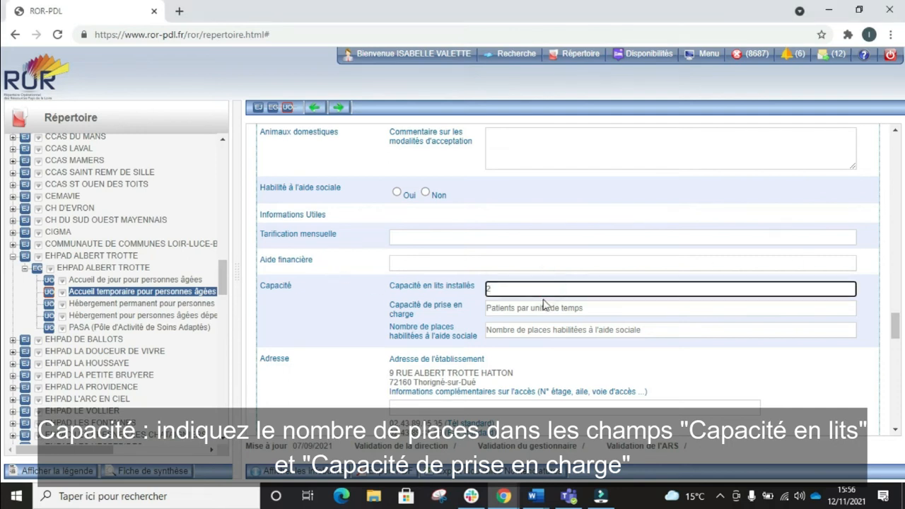
click(533, 307)
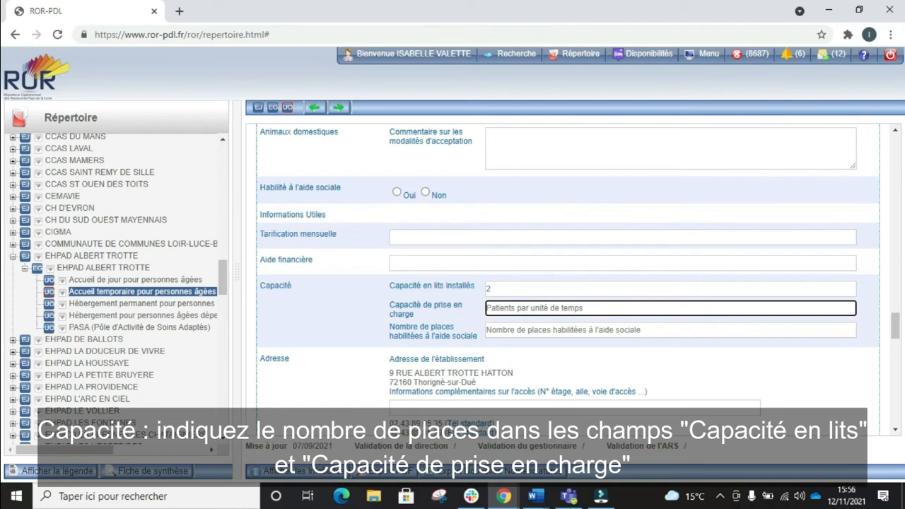
Step: Add the specific skills "Assistant(e) de soins en gérontologie" and "Audio phonologue" to the unit's resource competences
scroll(380, 268, down, 2)
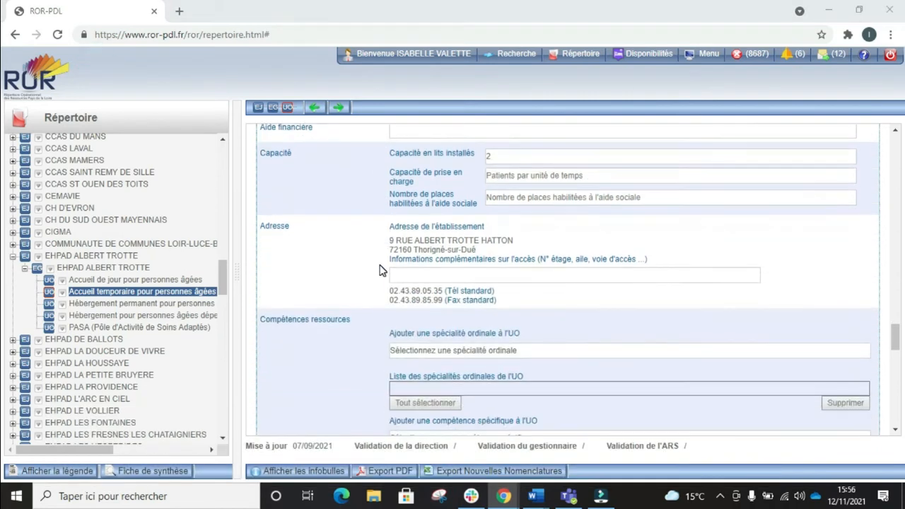
scroll(348, 213, down, 2)
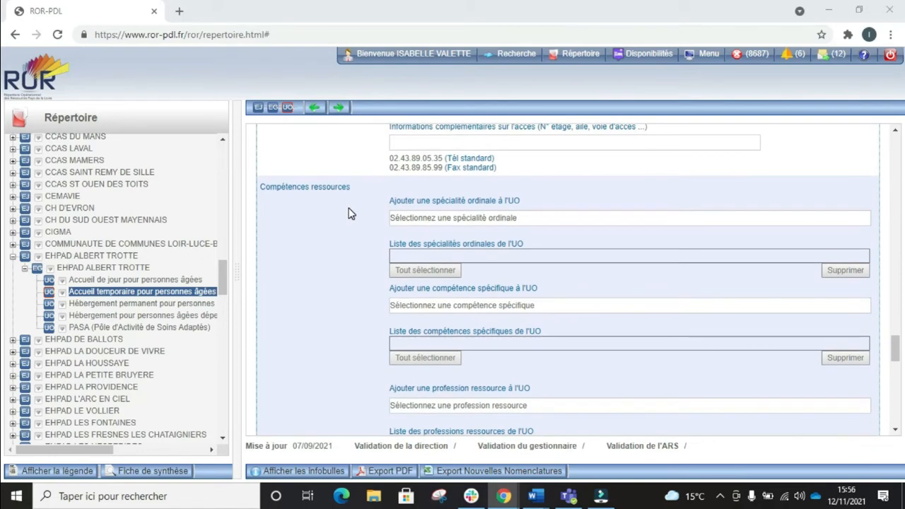
scroll(349, 214, down, 1)
scroll(349, 214, up, 1)
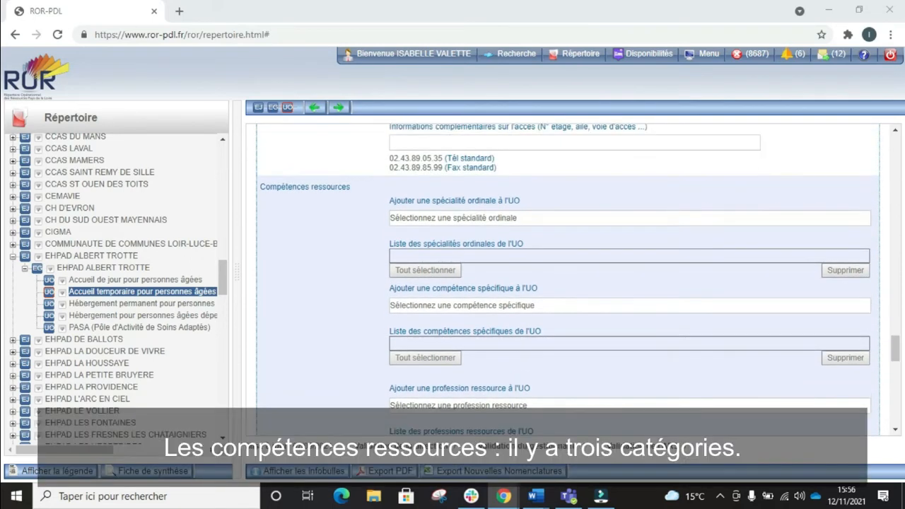
click(98, 53)
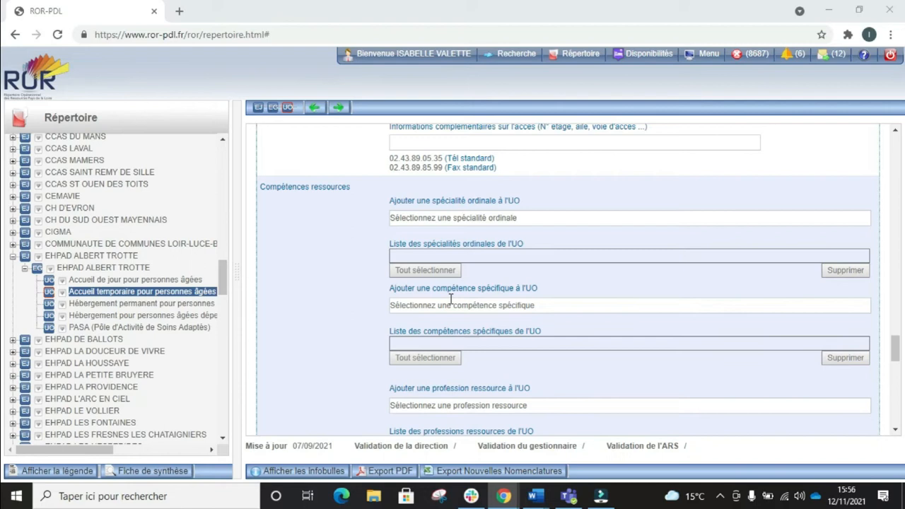
click(447, 303)
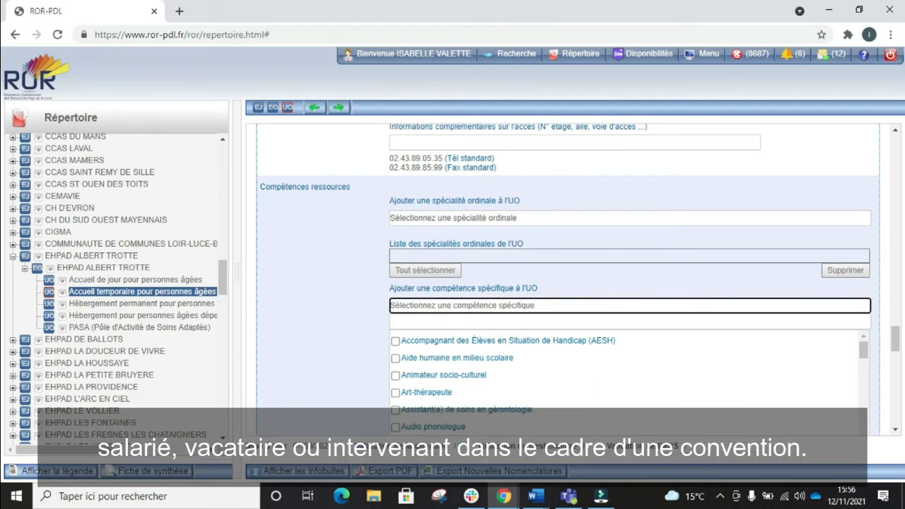
scroll(411, 353, down, 1)
click(395, 345)
click(396, 361)
scroll(399, 364, down, 3)
click(407, 272)
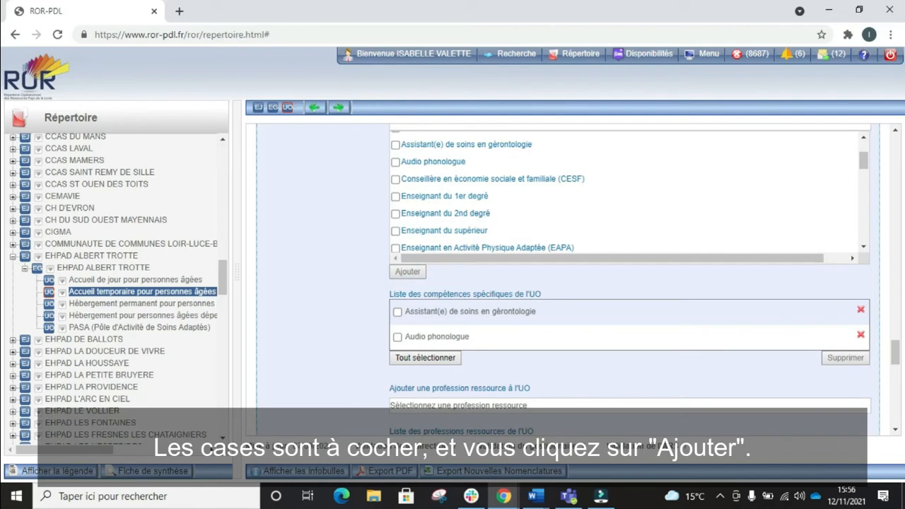
Step: Add the resource professions "Aide à domicile" and "Aide-soignant" to the unit
scroll(331, 287, down, 3)
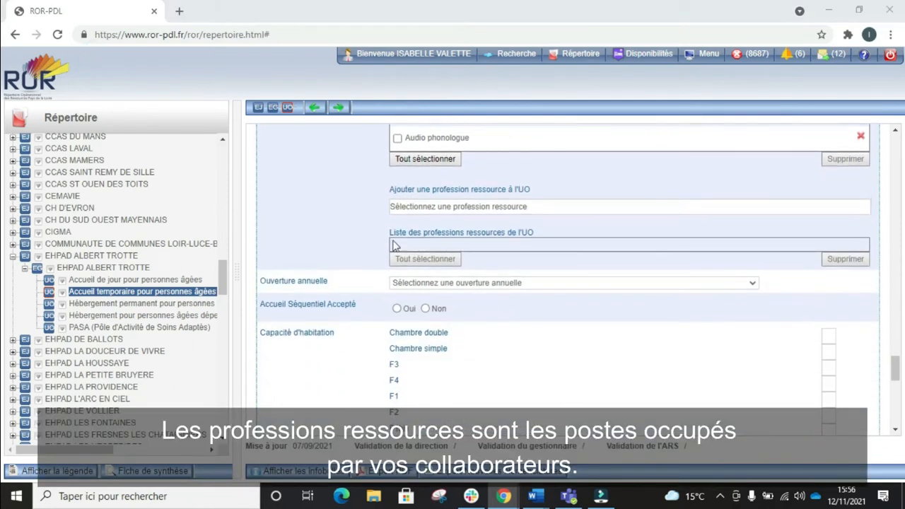
click(514, 209)
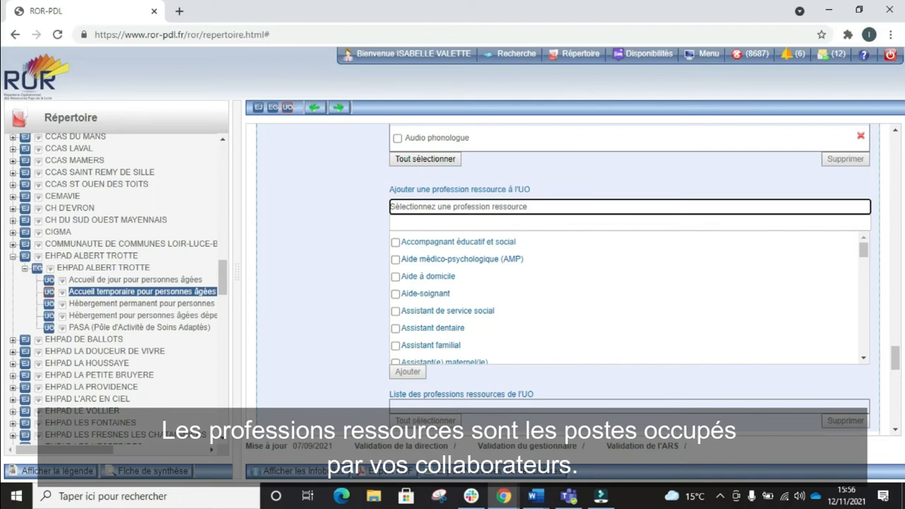
click(396, 277)
click(395, 294)
click(413, 372)
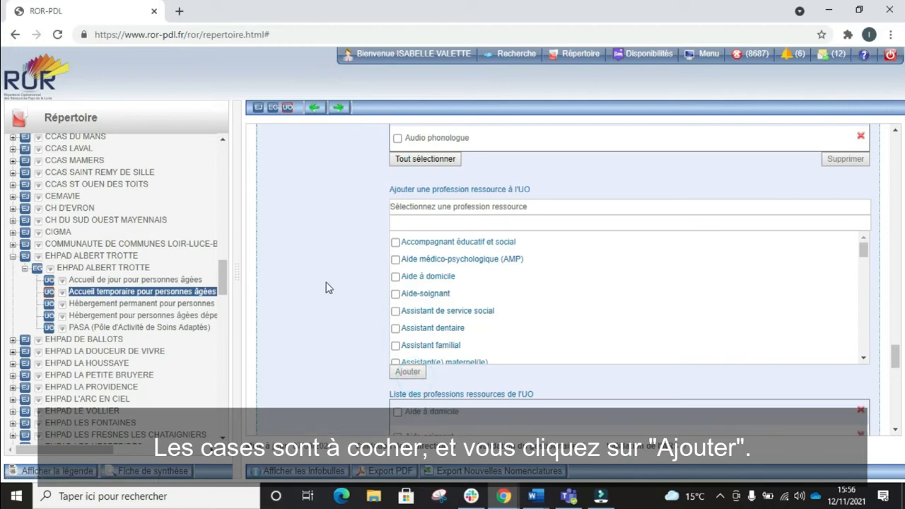
Step: Set the unit's annual opening to "Année complète (365 jours par an)"
scroll(328, 288, down, 3)
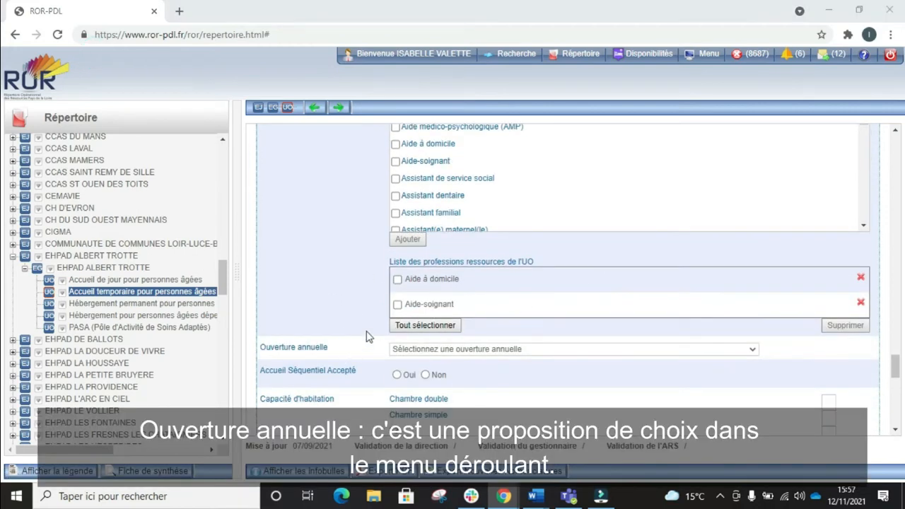
scroll(292, 312, down, 2)
click(423, 284)
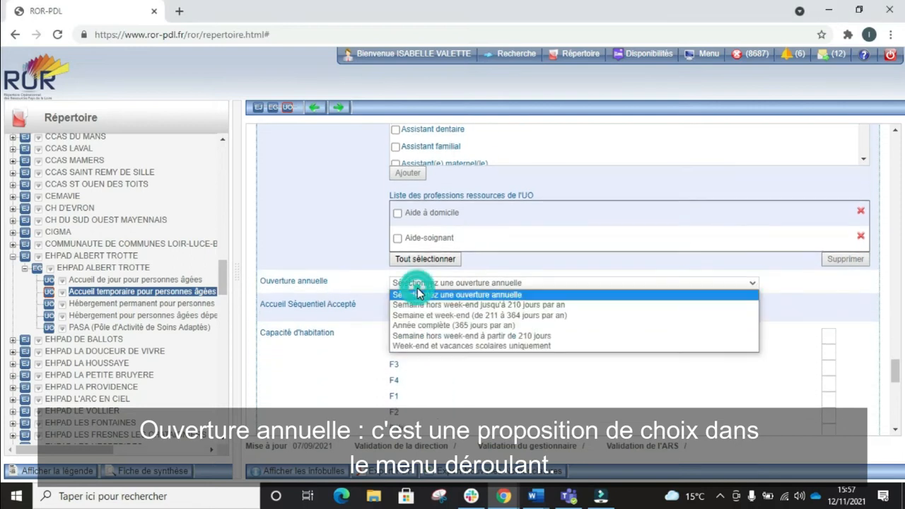
click(440, 326)
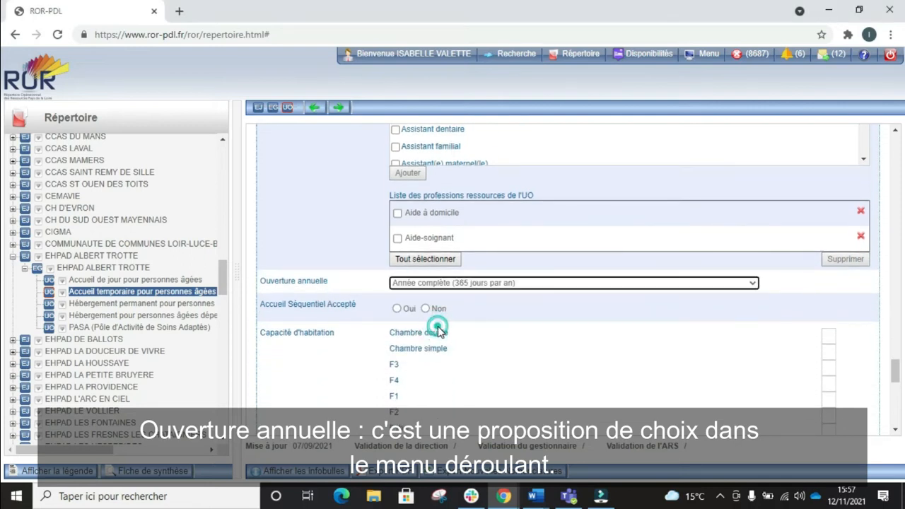
Step: Set the unit's housing capacity to 2 single rooms (Chambre simple)
scroll(317, 299, down, 2)
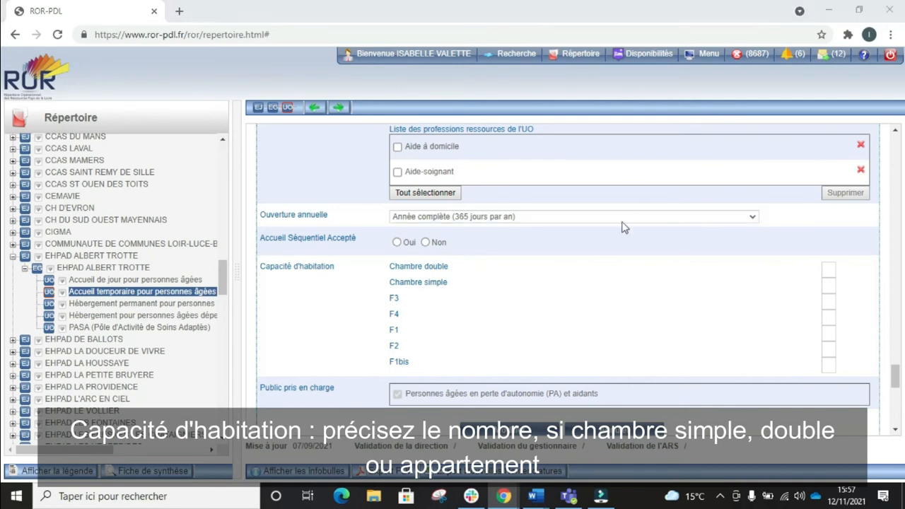
click(831, 272)
key(Tab)
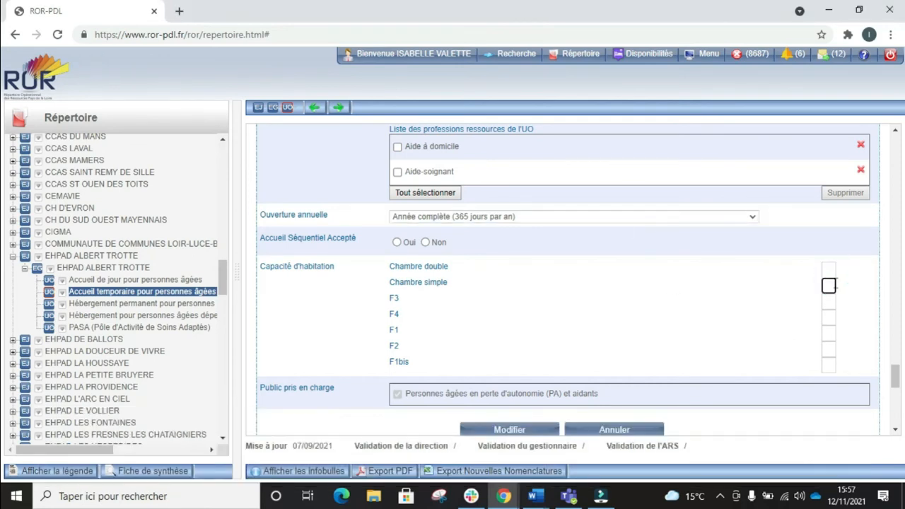
click(561, 312)
click(96, 61)
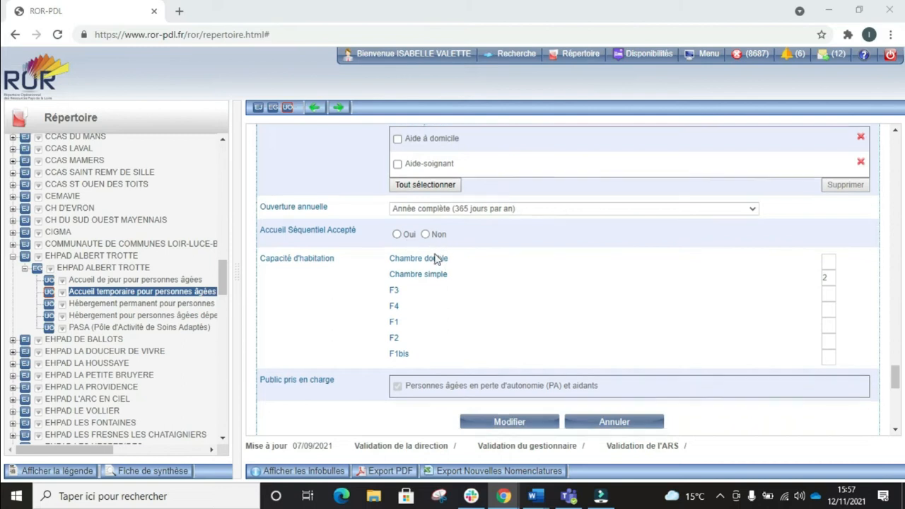
Step: Save the temporary accommodation unit's modifications with the effective date 12/11/2021
scroll(446, 261, down, 2)
scroll(436, 260, down, 2)
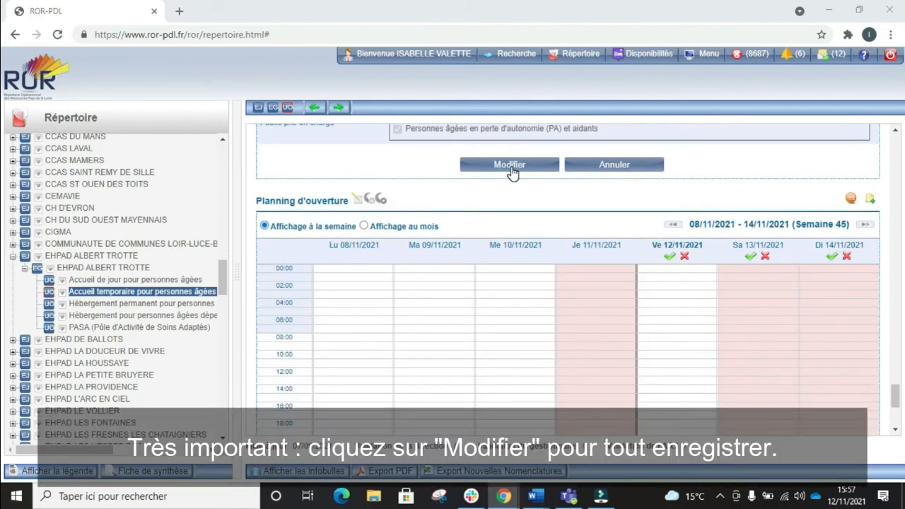
click(512, 170)
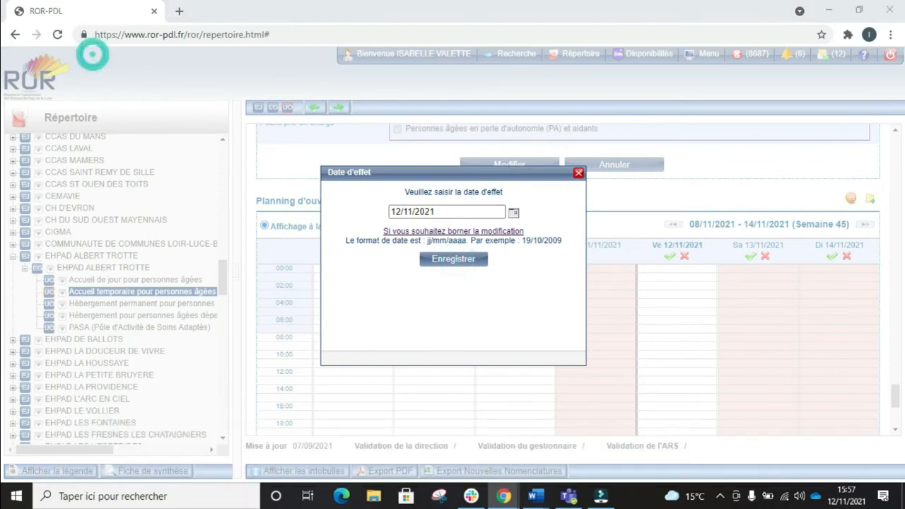
click(435, 268)
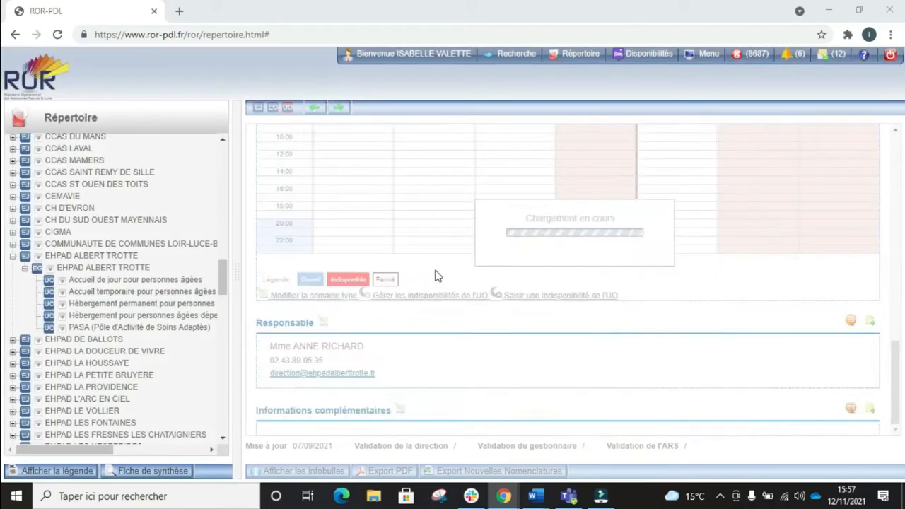
Step: Open the typical week of the unit's opening schedule for editing
scroll(441, 285, down, 10)
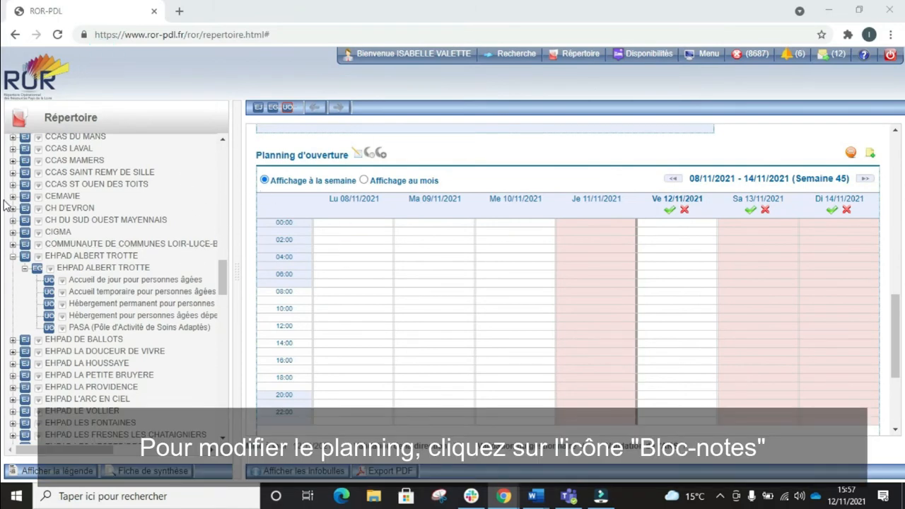
click(357, 152)
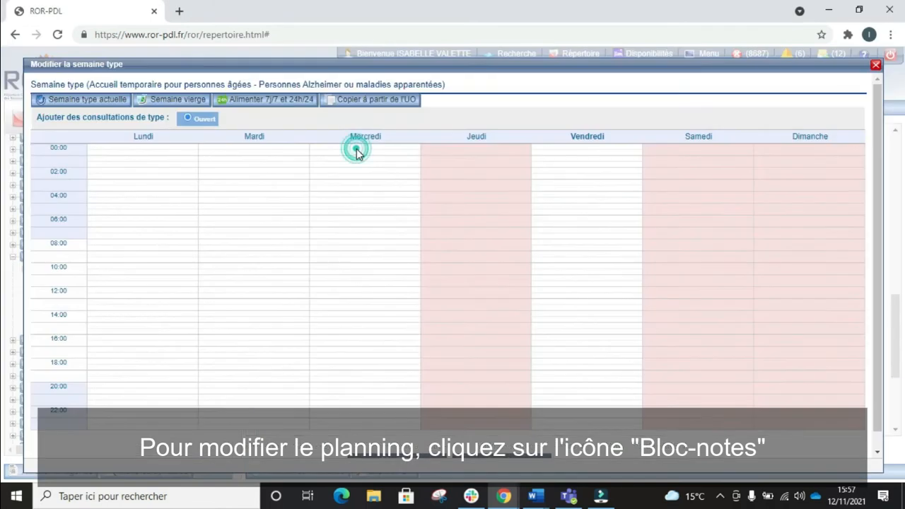
click(282, 106)
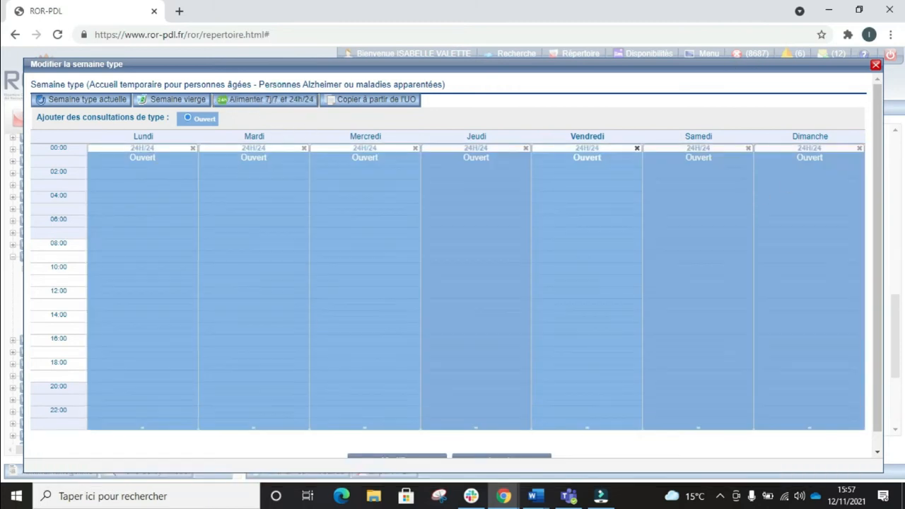
scroll(275, 260, down, 1)
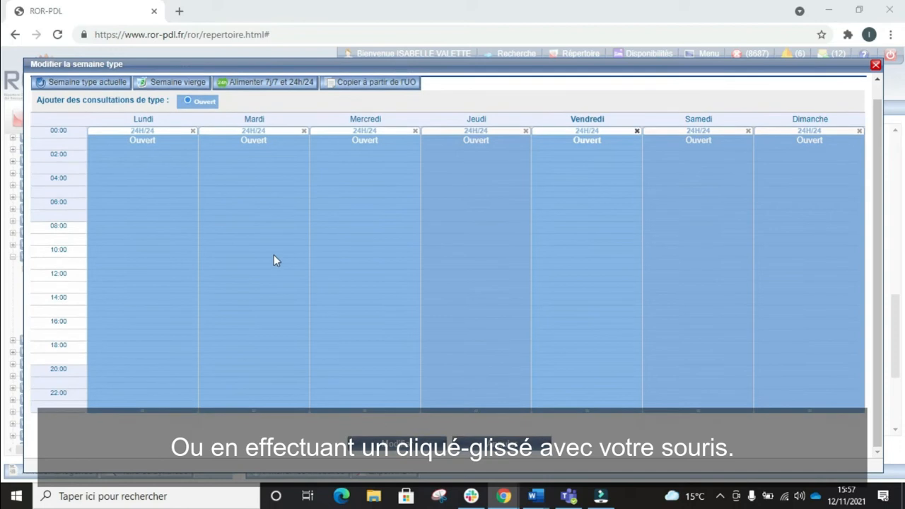
click(190, 84)
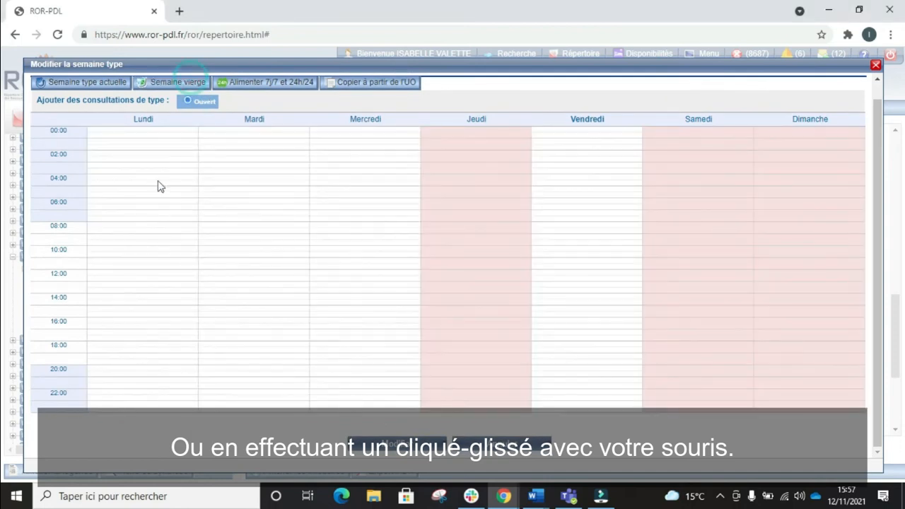
Step: Add open slots from 09:00 to 17:00 on Monday and Tuesday, and save the typical week with application date 12/11/2021
click(118, 243)
drag(118, 242, 104, 326)
drag(217, 239, 225, 326)
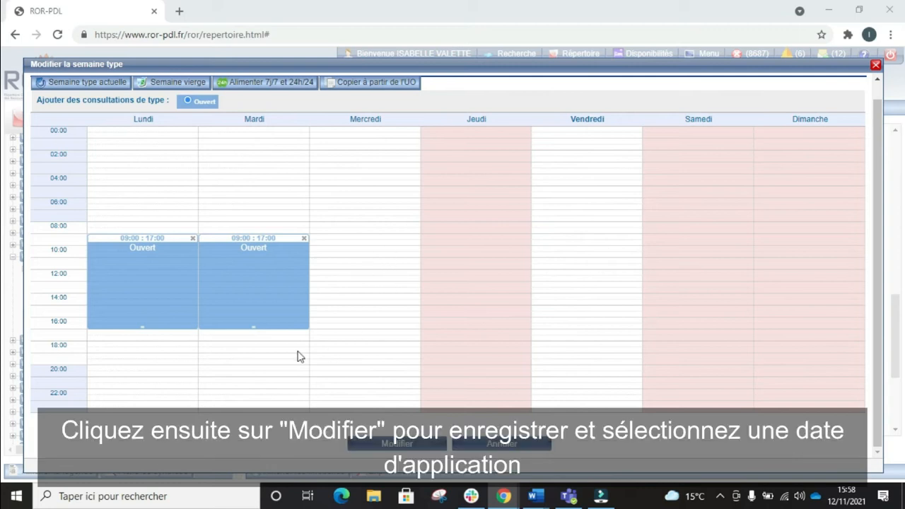
click(389, 446)
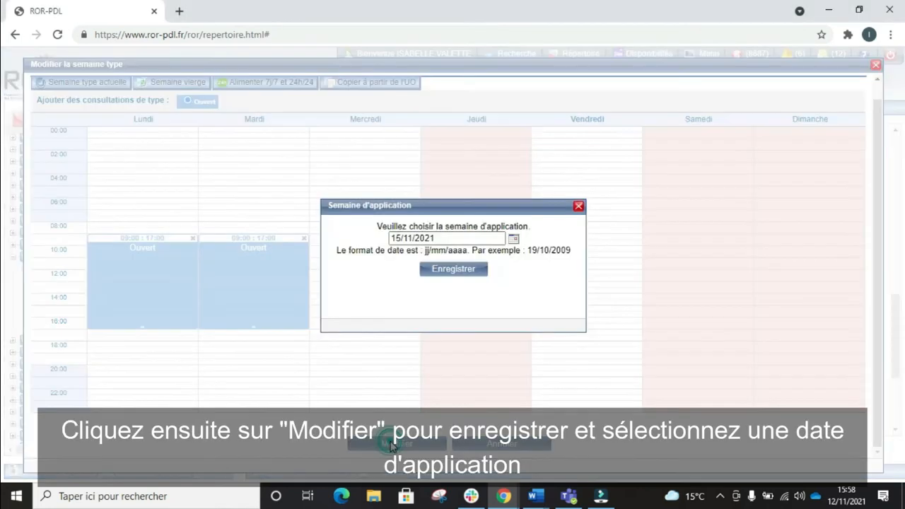
click(514, 240)
click(638, 340)
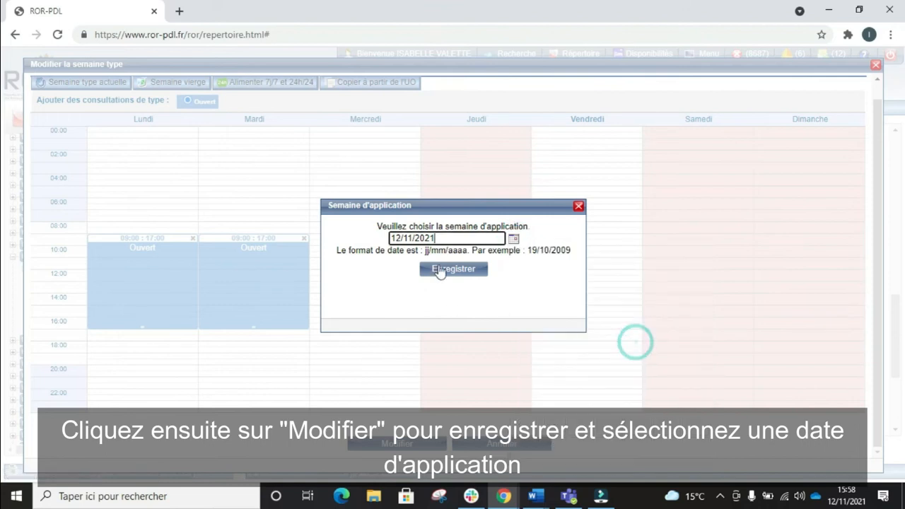
click(439, 269)
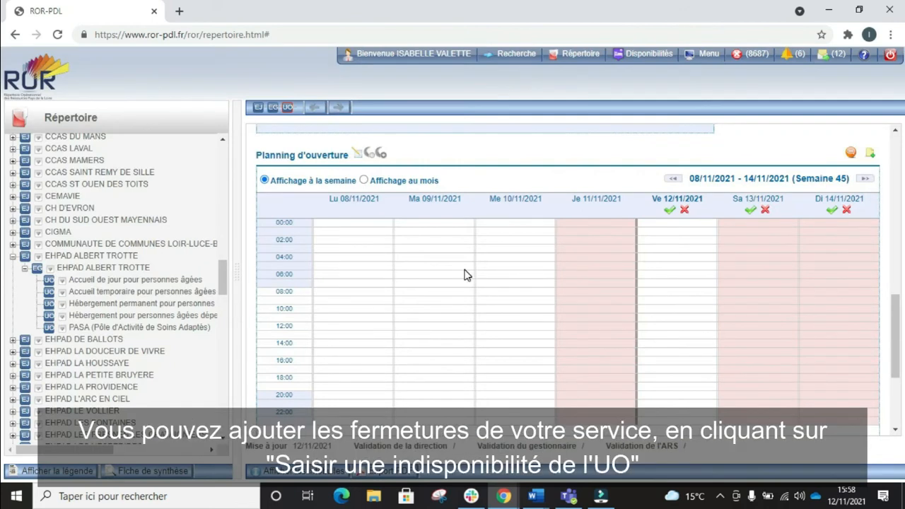
Step: Record a total unavailability of the unit from 24/12/2021 to 31/12/2021
scroll(464, 276, down, 2)
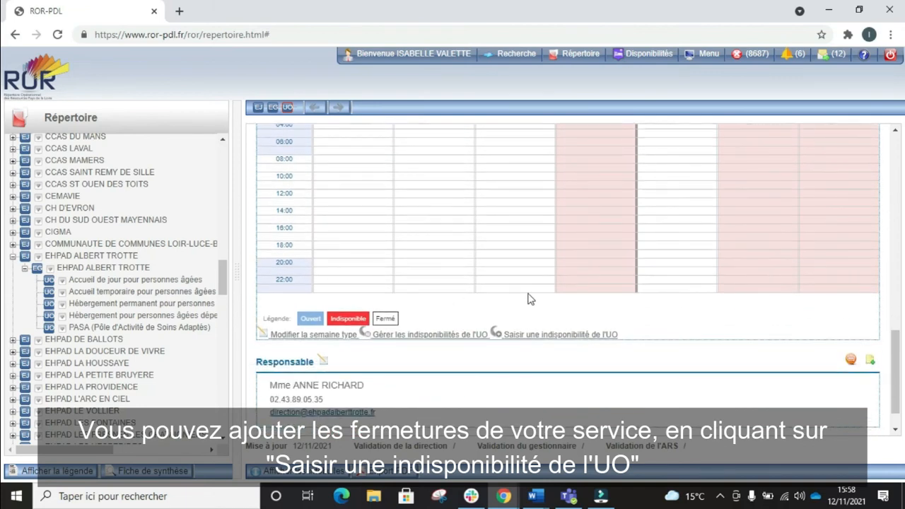
click(536, 340)
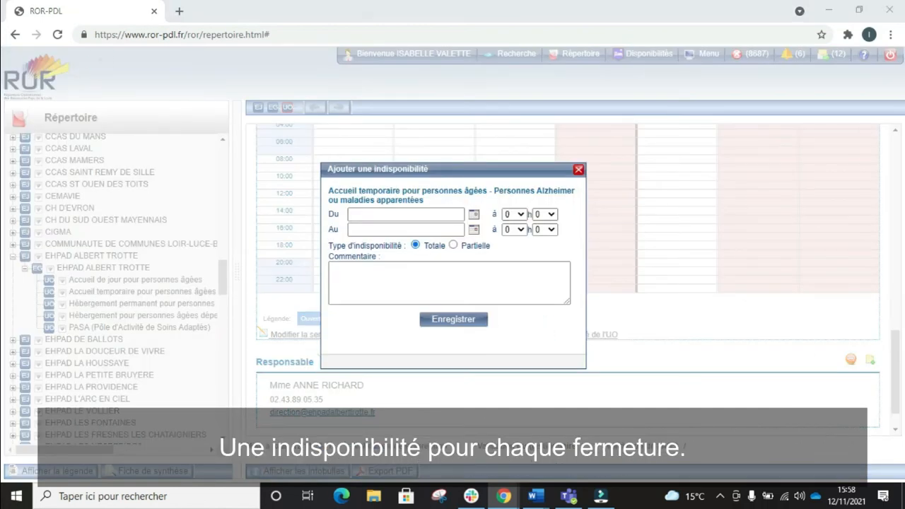
click(433, 212)
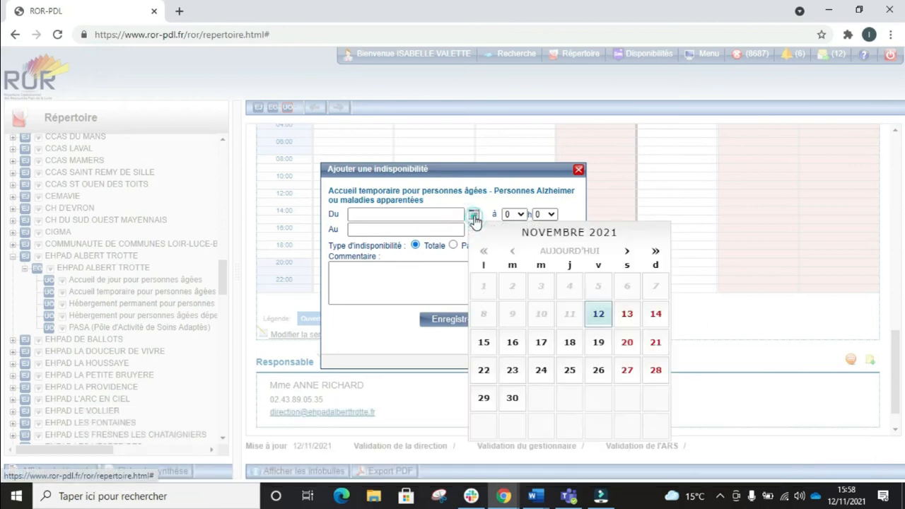
click(627, 251)
click(598, 370)
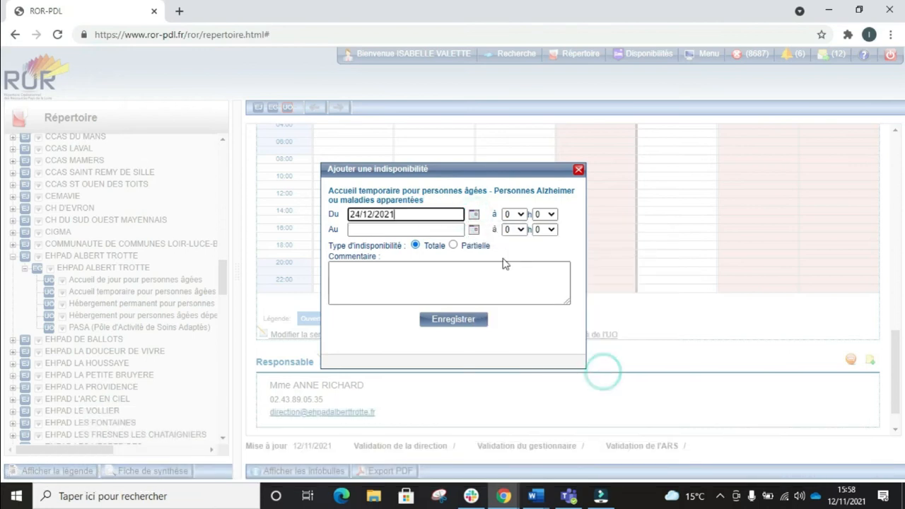
click(473, 229)
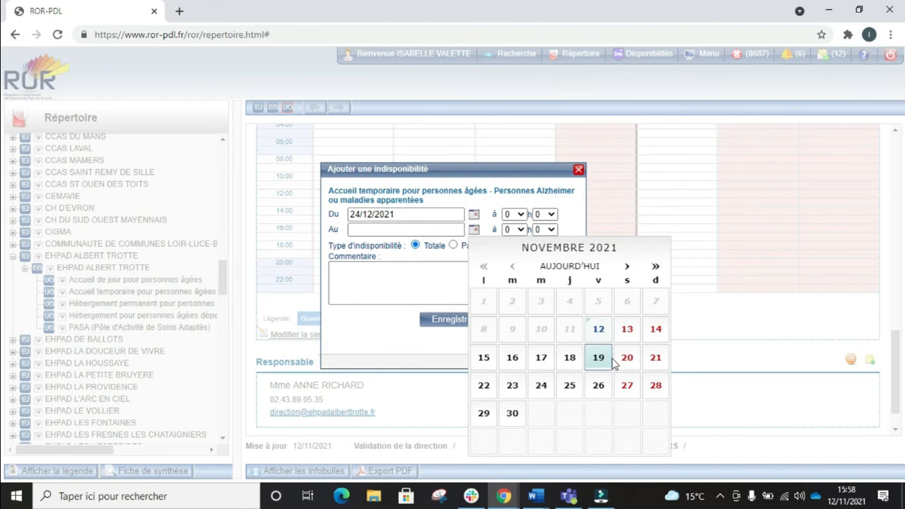
click(627, 266)
click(598, 414)
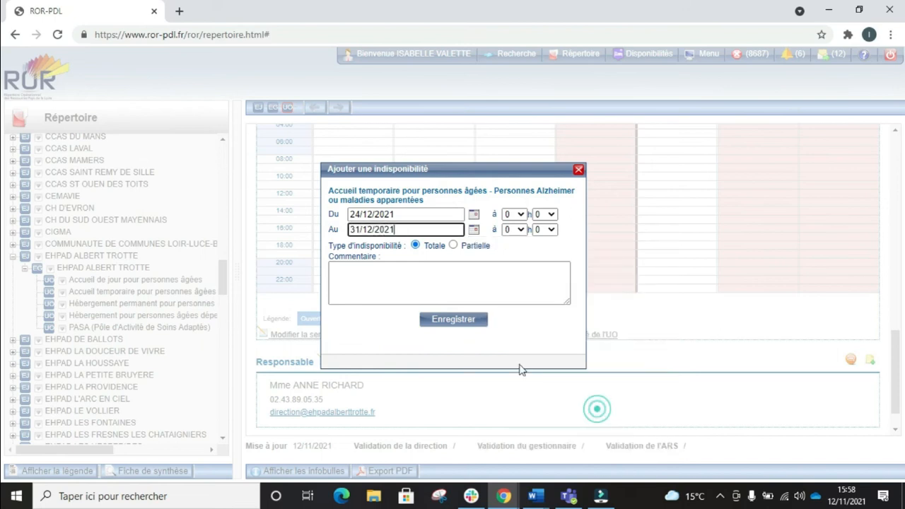
click(445, 325)
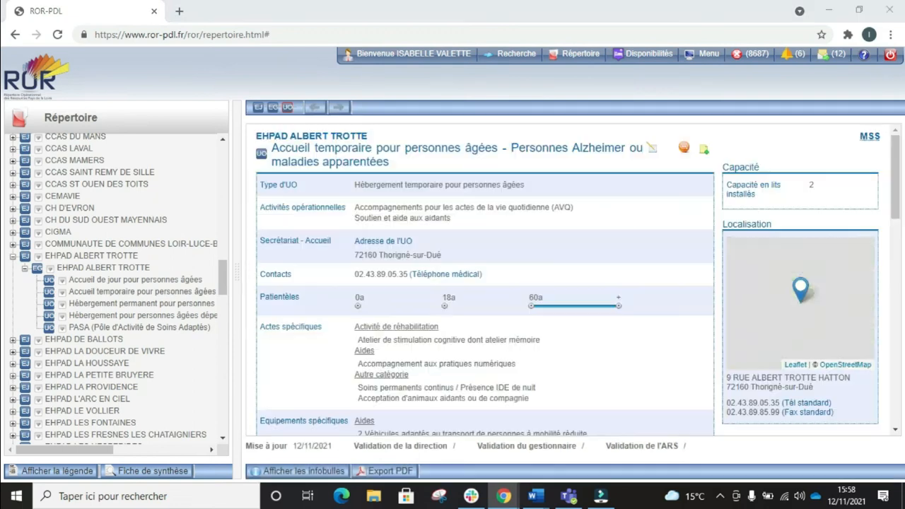
Step: Open the comment in the unit's additional information (Informations complémentaires) for editing and save it empty
scroll(403, 237, down, 3)
scroll(402, 237, down, 10)
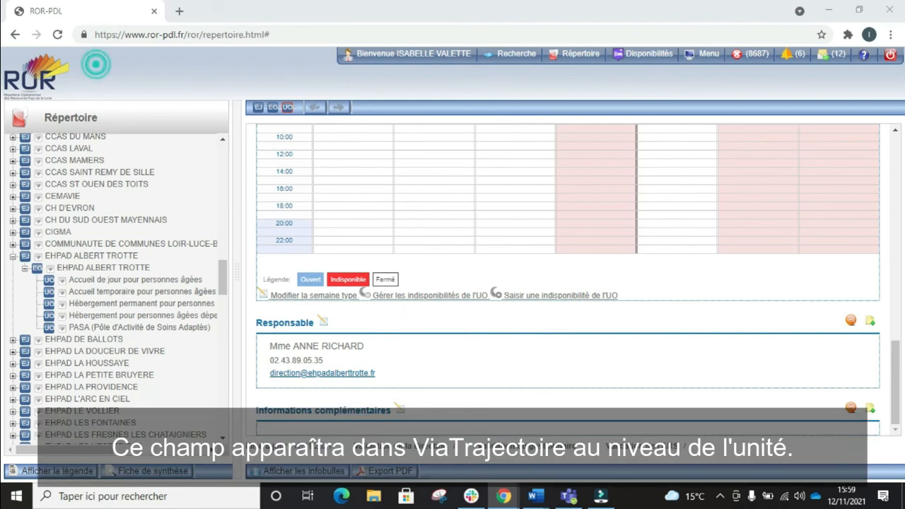
click(399, 411)
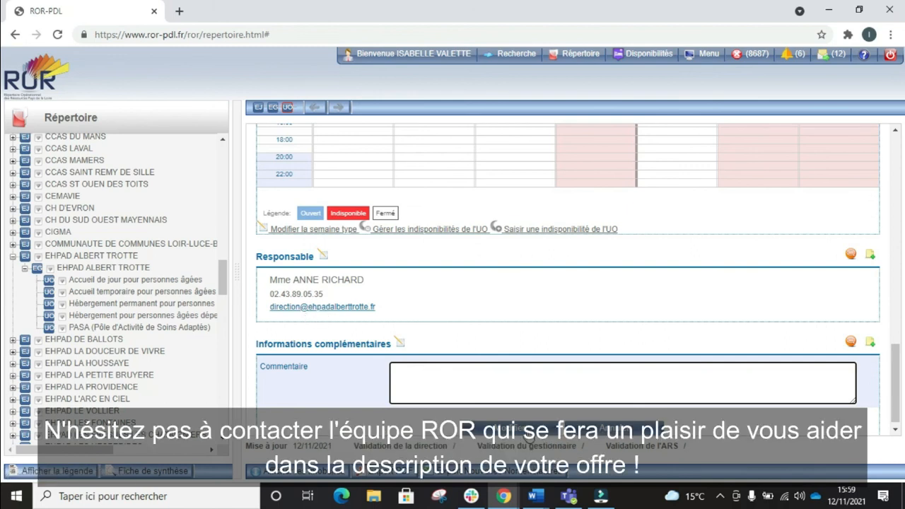
click(509, 428)
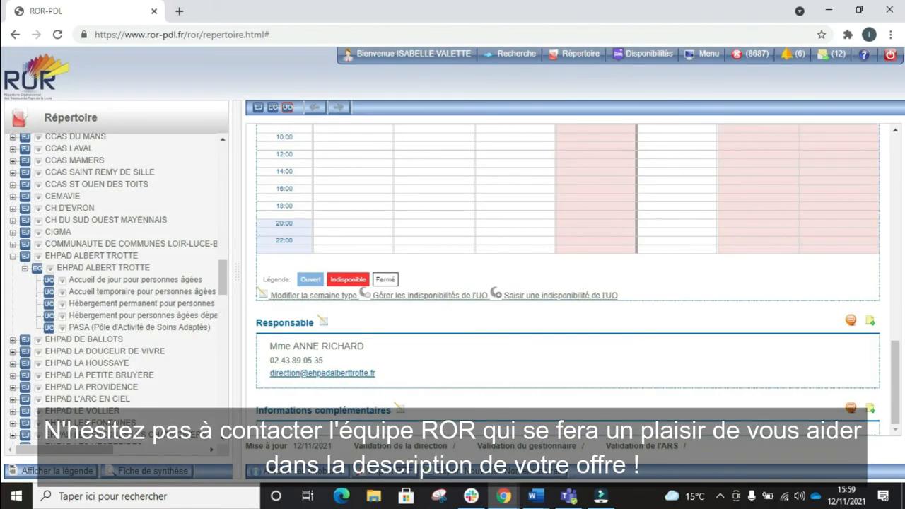